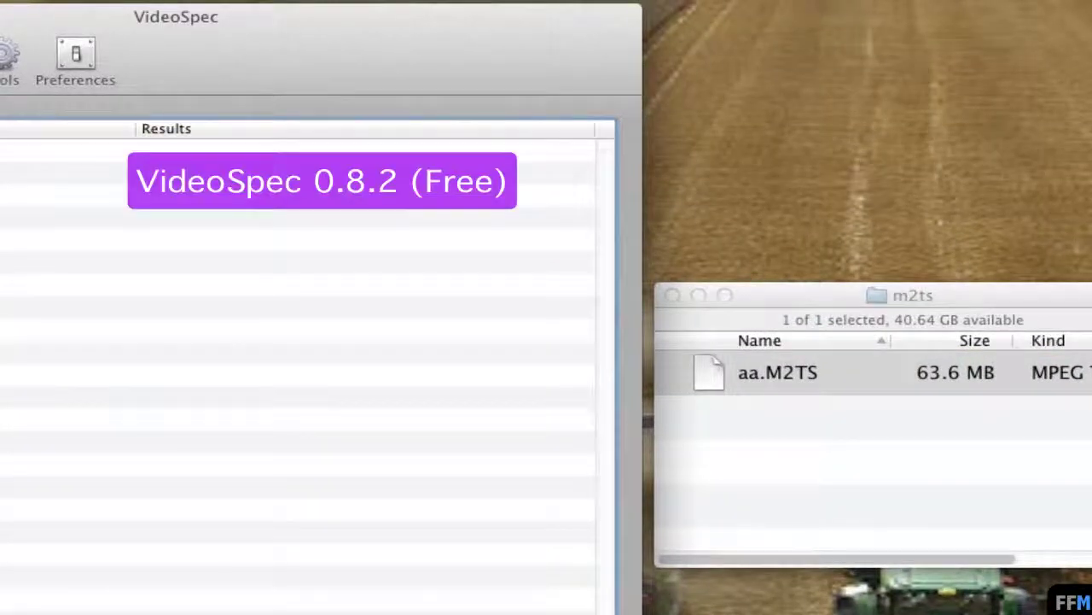
- Review the parameter preferences in VideoSpec and load aa.M2TS from the m2ts folder for analysis
{"action": "left_click", "coordinate": [77, 55]}
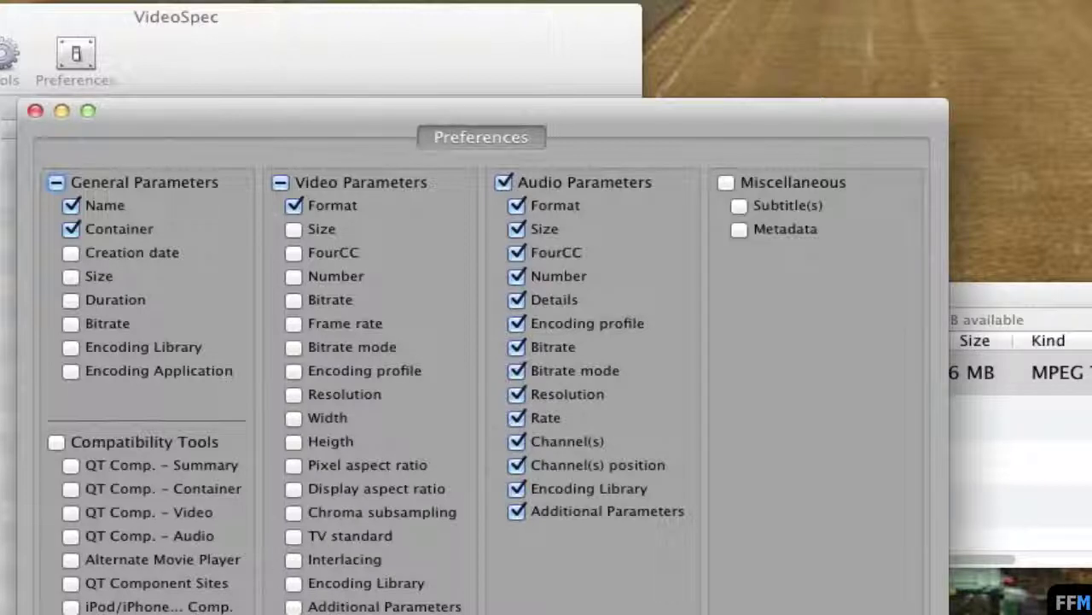
{"action": "key", "text": "super+w"}
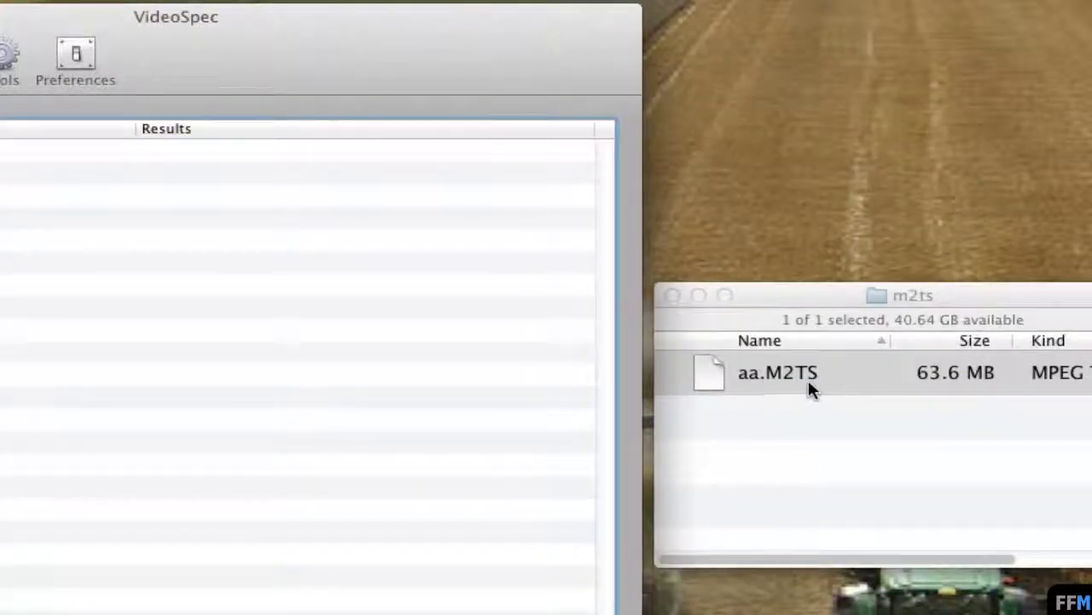
{"action": "left_click", "coordinate": [809, 379]}
{"action": "left_click_drag", "start_coordinate": [708, 372], "coordinate": [251, 264]}
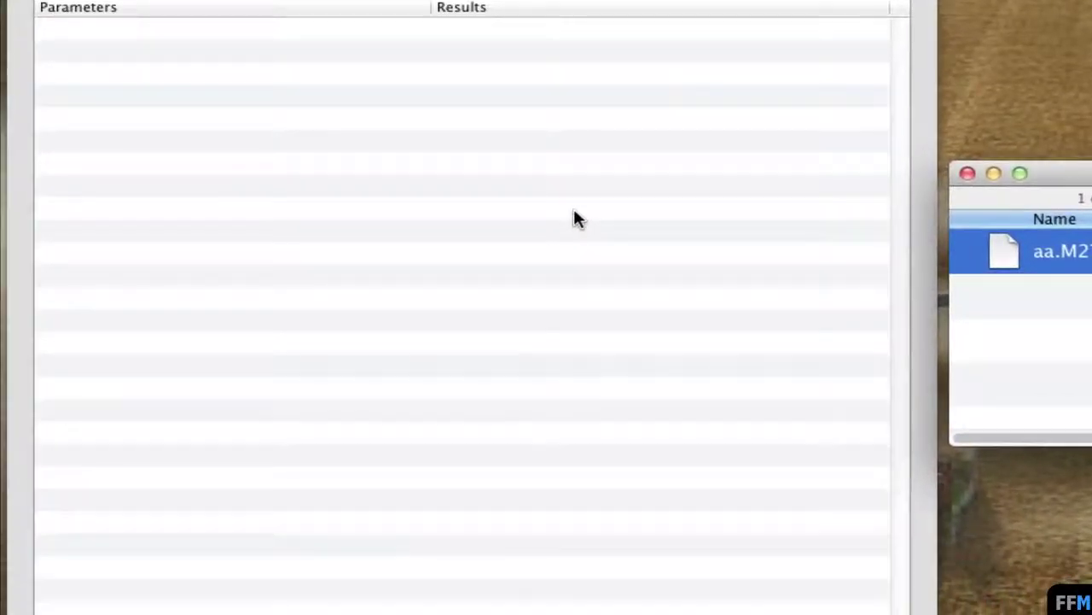
- Examine the format and profile of Audio Track #1 and Audio Track #2 in the aa.M2TS results
{"action": "left_click", "coordinate": [209, 211]}
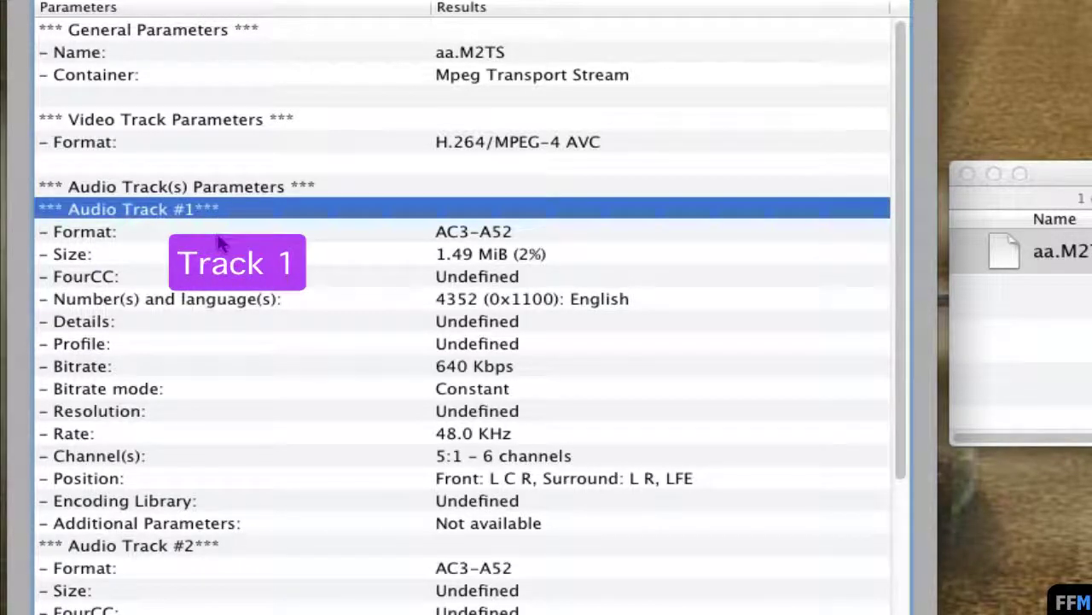
{"action": "left_click", "coordinate": [118, 233]}
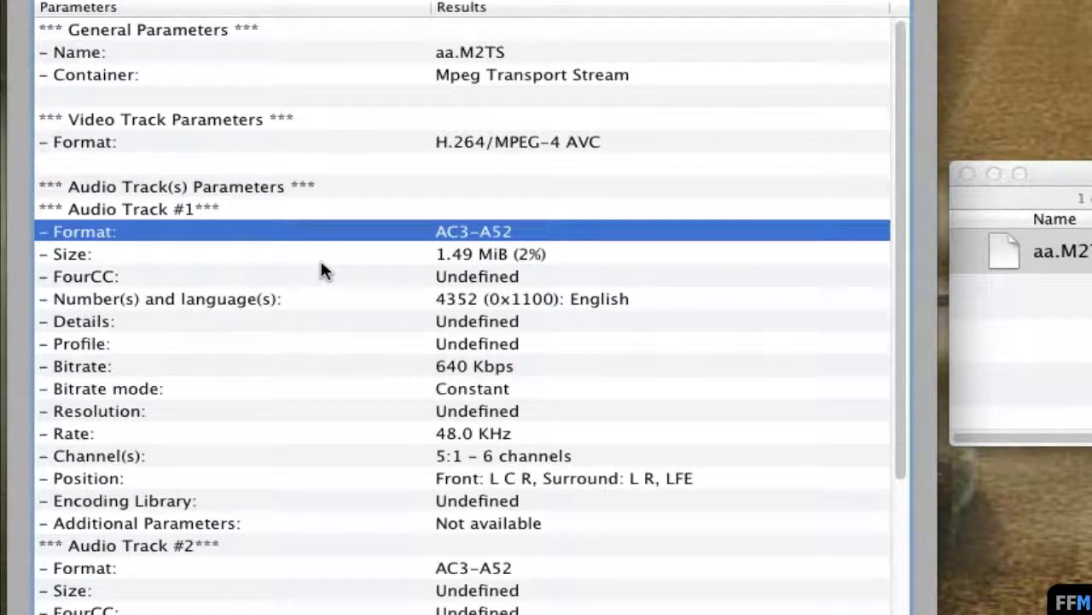
{"action": "left_click", "coordinate": [121, 343]}
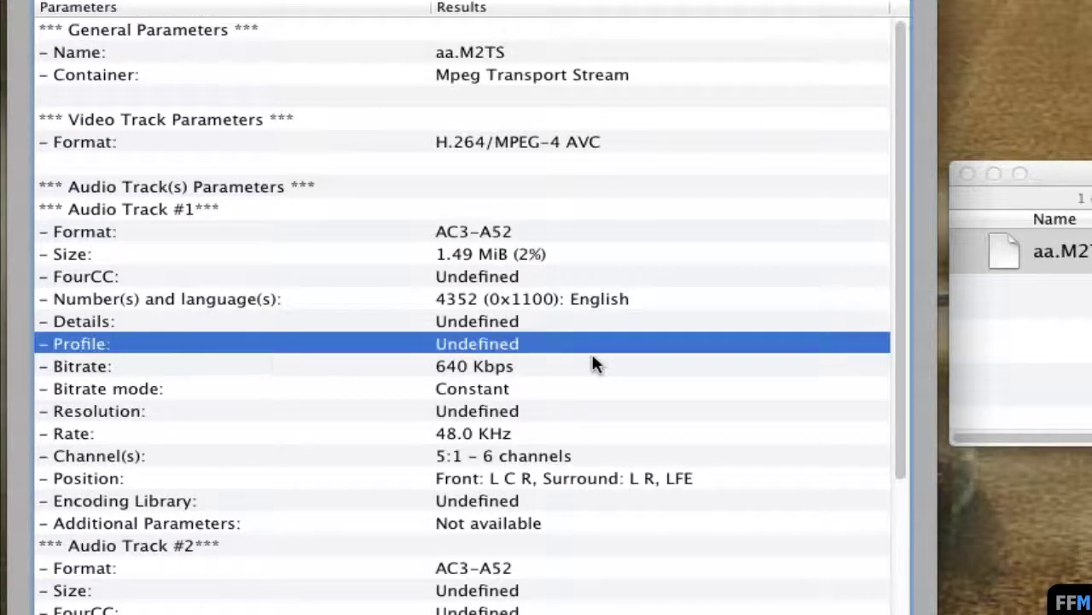
{"action": "scroll", "coordinate": [896, 466], "scroll_direction": "down", "scroll_amount": 1}
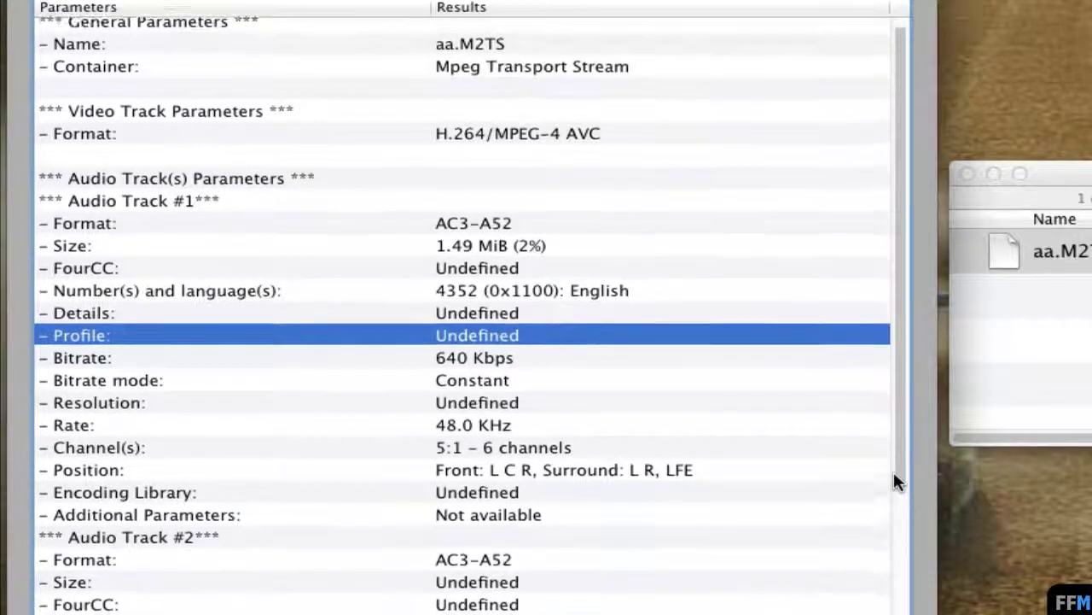
{"action": "left_click_drag", "start_coordinate": [894, 481], "coordinate": [896, 614]}
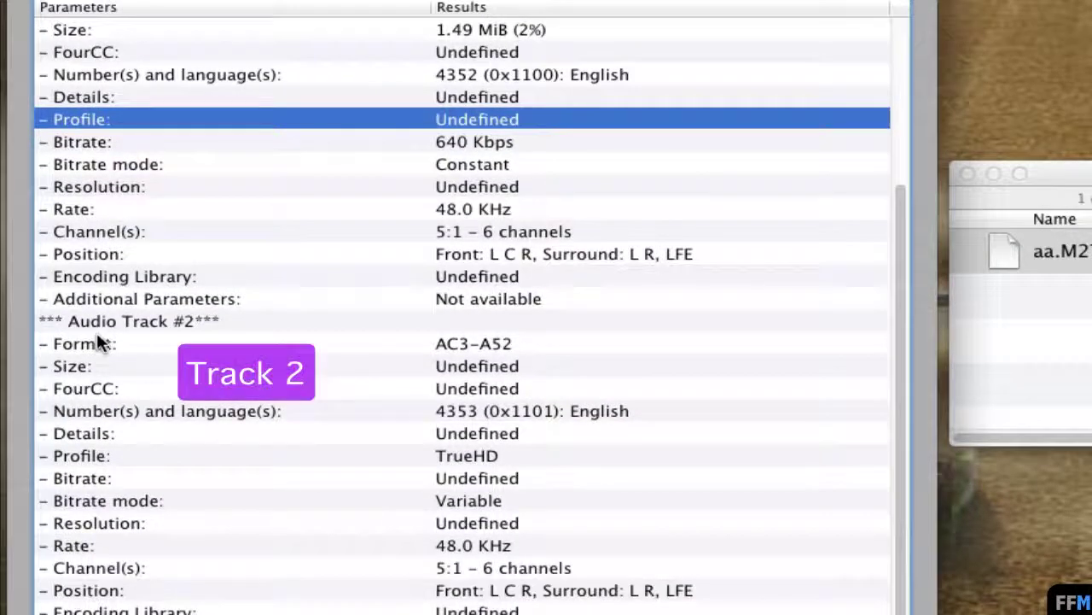
{"action": "left_click", "coordinate": [134, 323]}
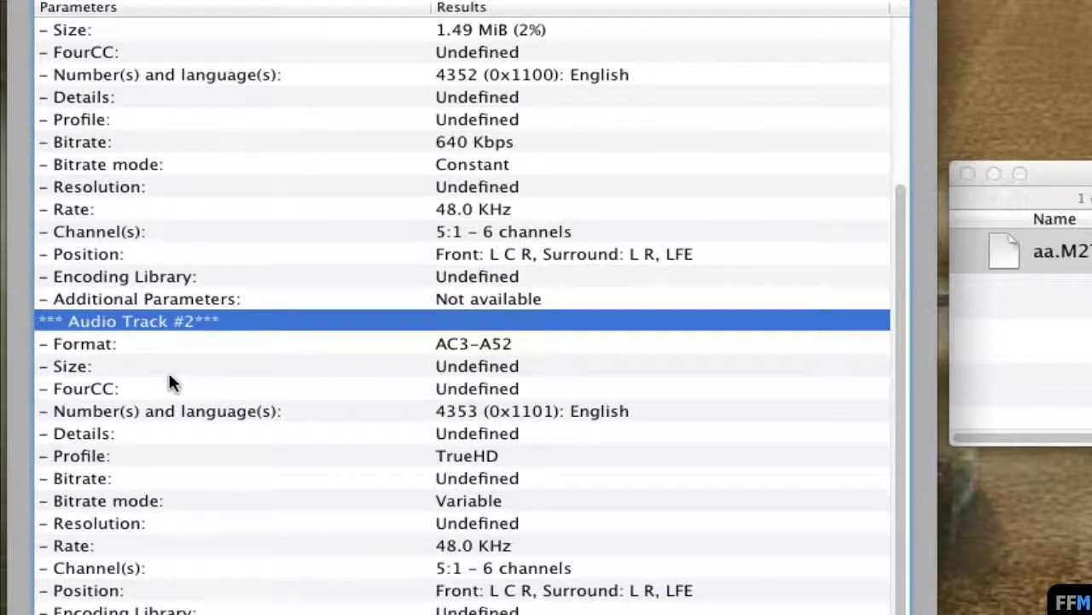
{"action": "left_click", "coordinate": [117, 343]}
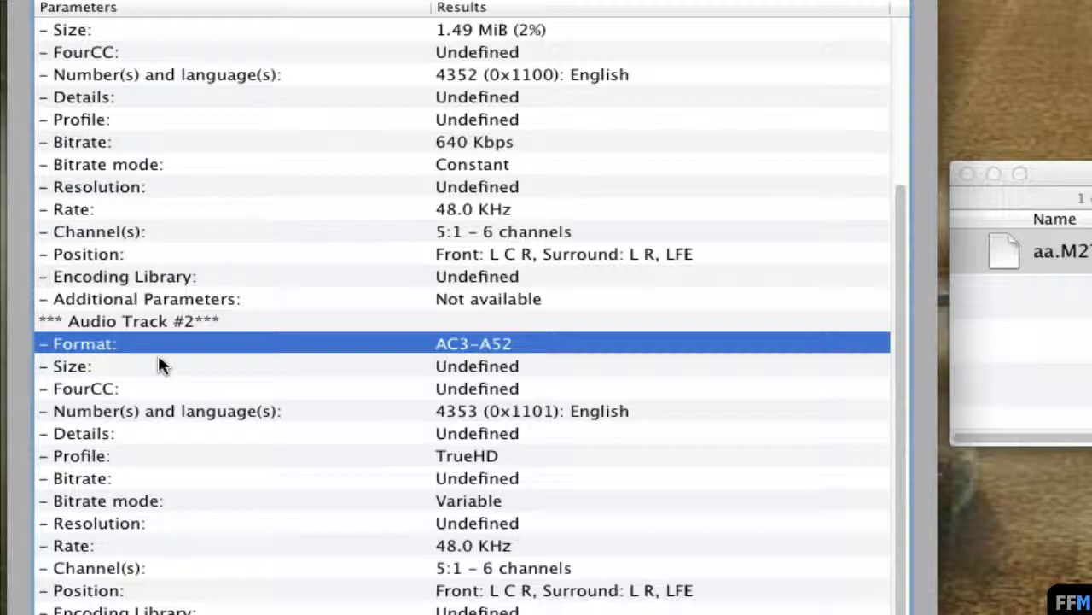
{"action": "left_click", "coordinate": [131, 456]}
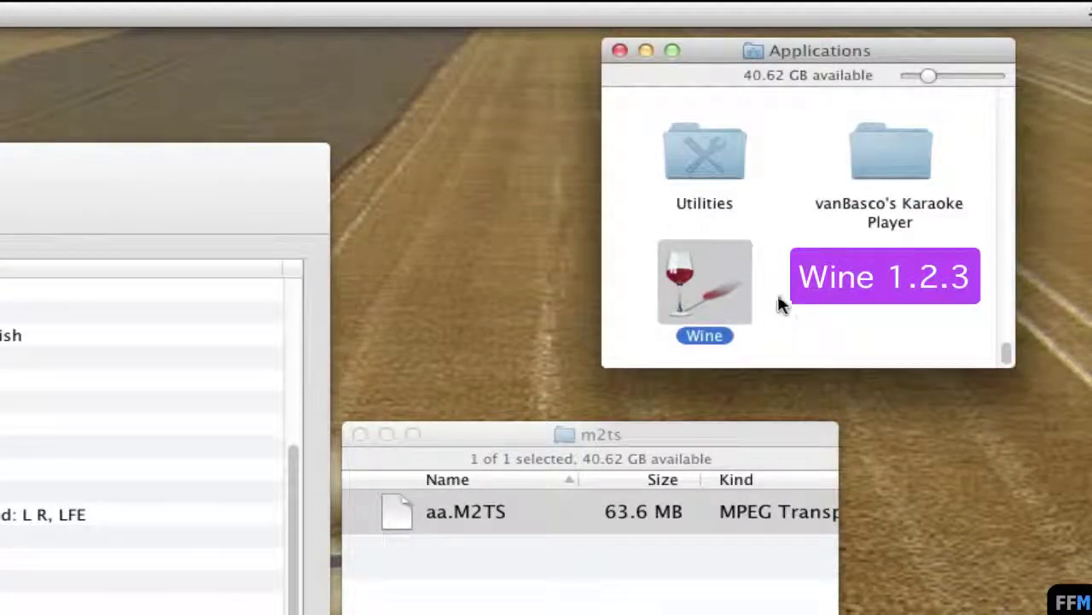
- Launch Wine from the Applications folder, review its general preferences and close them
{"action": "right_click", "coordinate": [734, 273]}
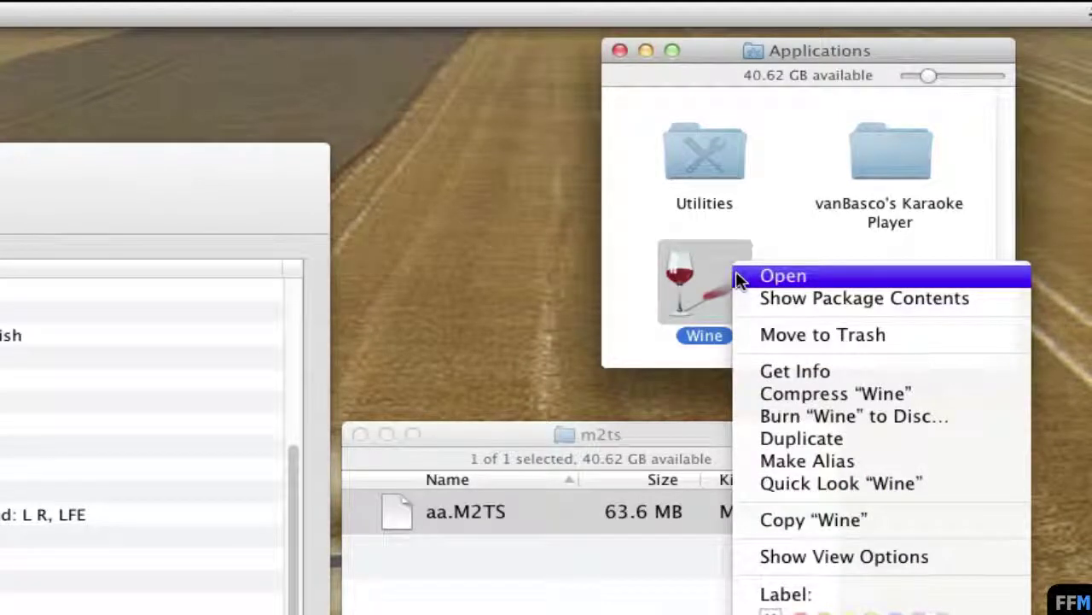
{"action": "left_click", "coordinate": [739, 277]}
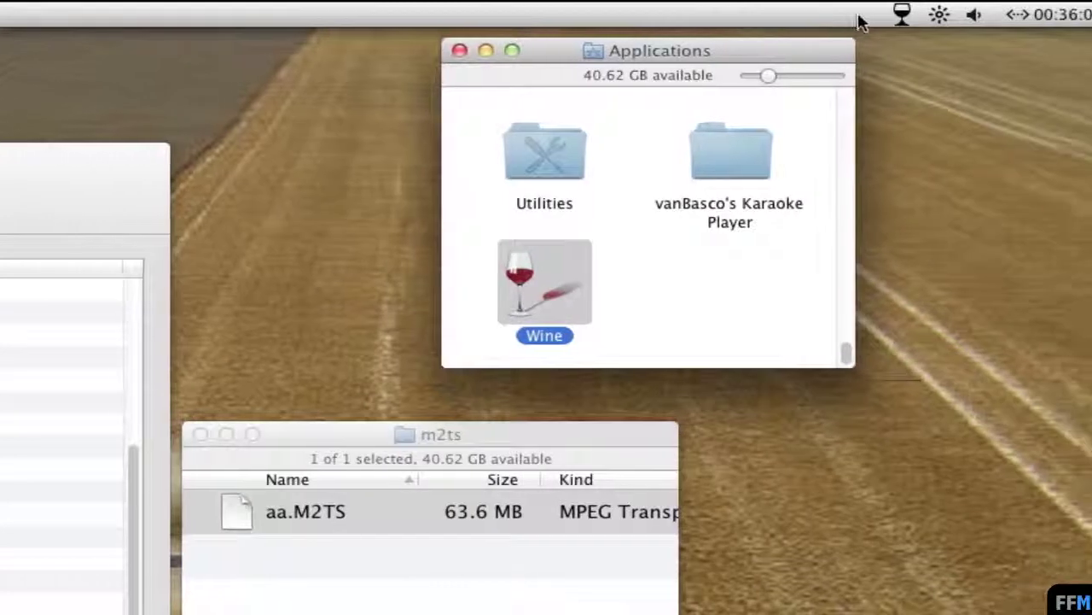
{"action": "left_click", "coordinate": [902, 14]}
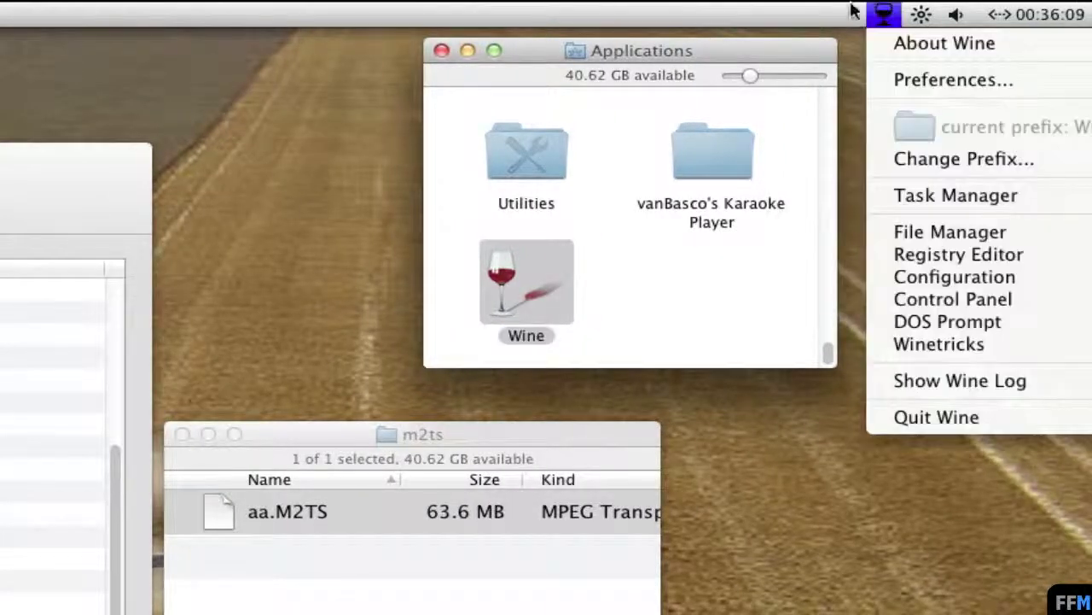
{"action": "left_click", "coordinate": [875, 81]}
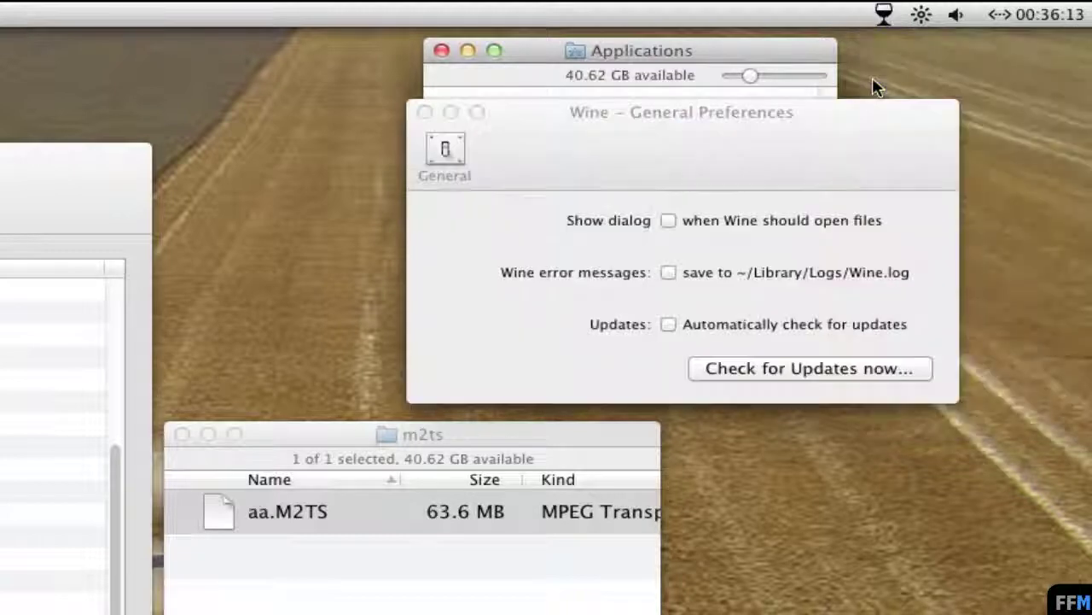
{"action": "left_click", "coordinate": [858, 118]}
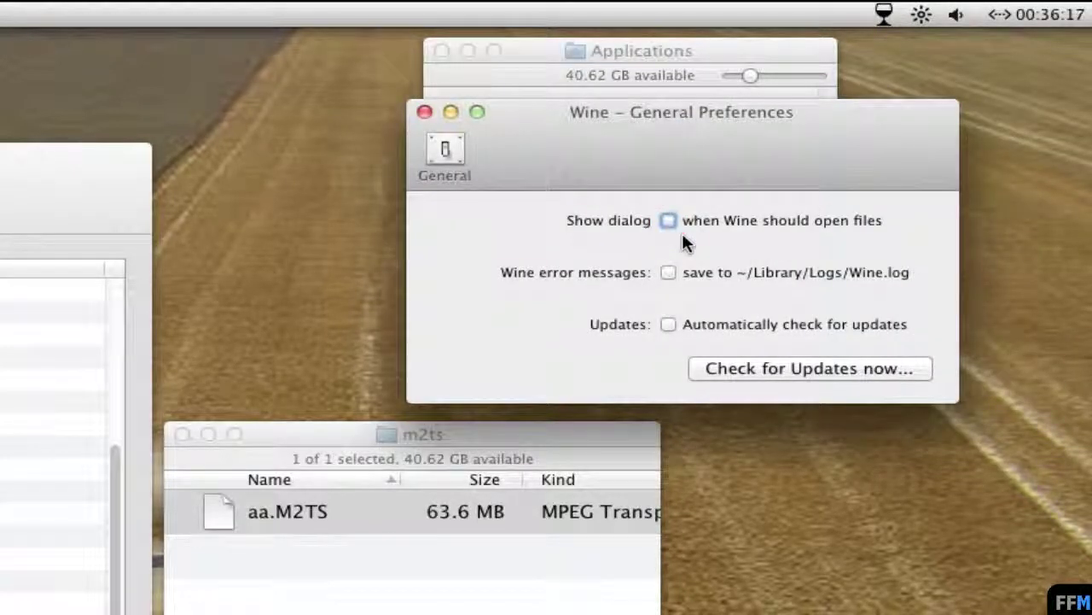
{"action": "left_click", "coordinate": [425, 112]}
- Open the Wine configuration with its application settings and move the window fully into view
{"action": "left_click", "coordinate": [883, 14]}
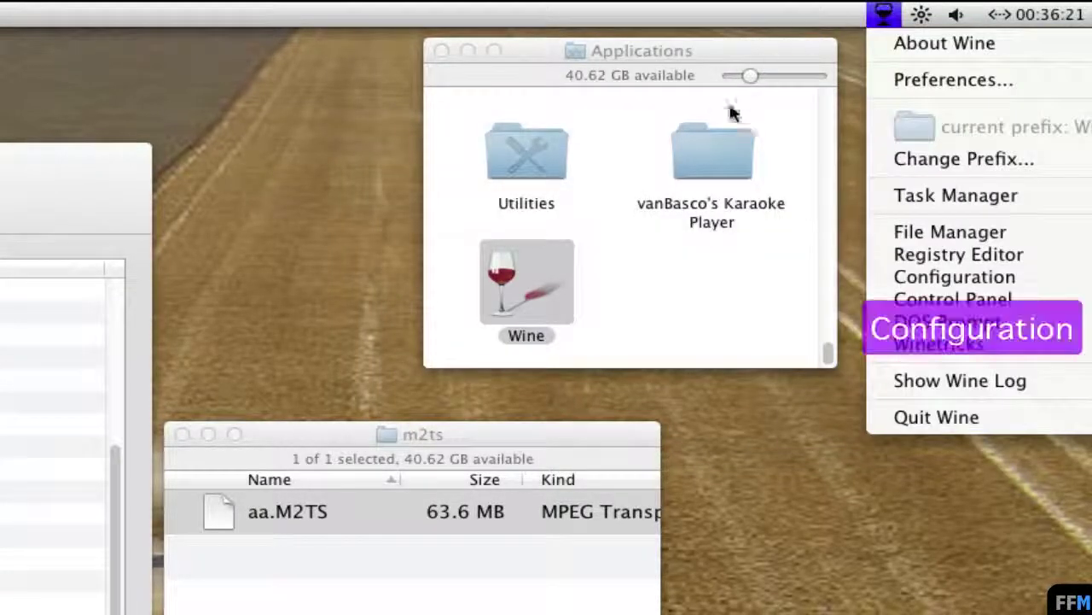
{"action": "left_click", "coordinate": [888, 280]}
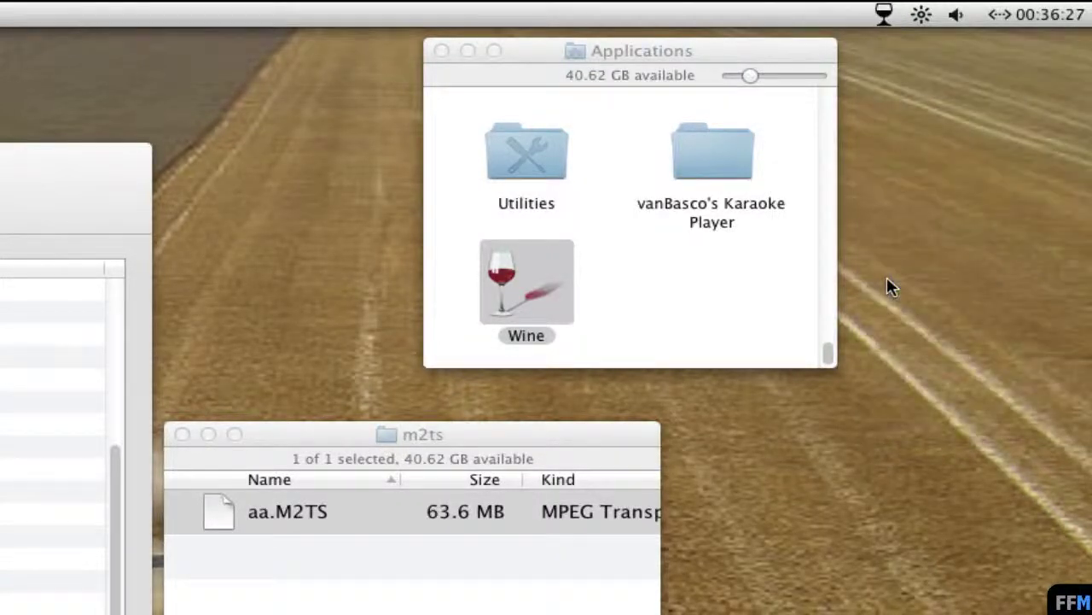
{"action": "left_click_drag", "start_coordinate": [916, 208], "coordinate": [970, 52]}
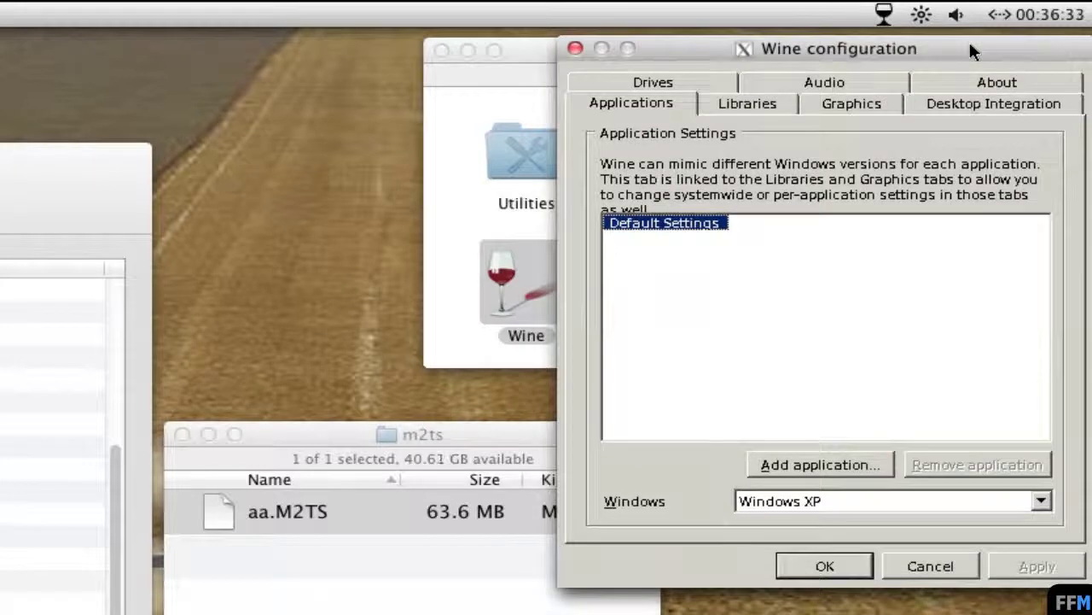
{"action": "left_click", "coordinate": [636, 109]}
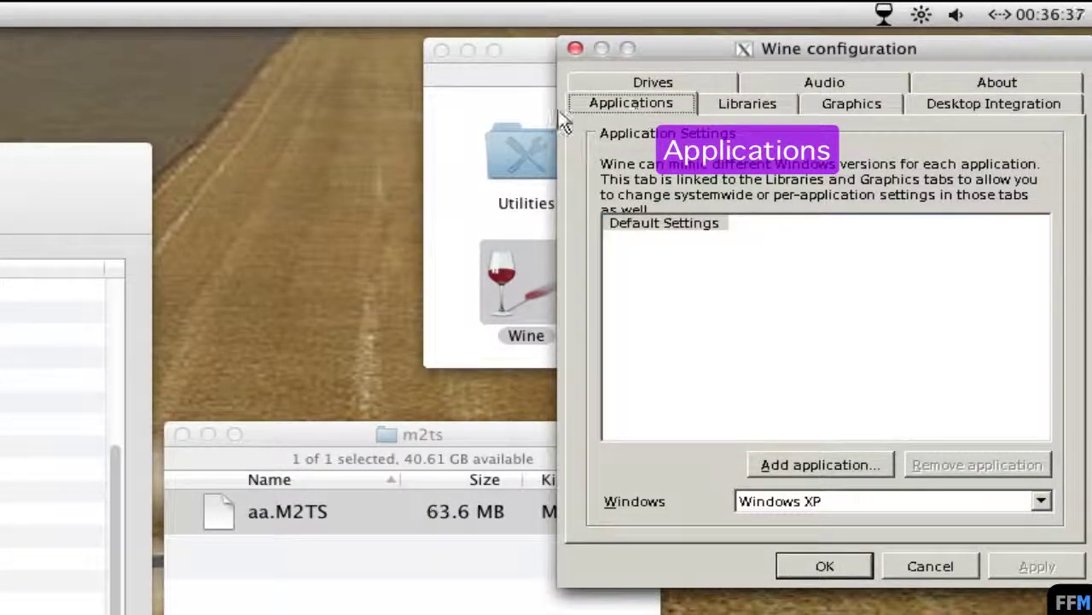
- Set the Windows version for Default Settings to Windows XP, apply it and close the Wine configuration
{"action": "left_click", "coordinate": [1042, 502]}
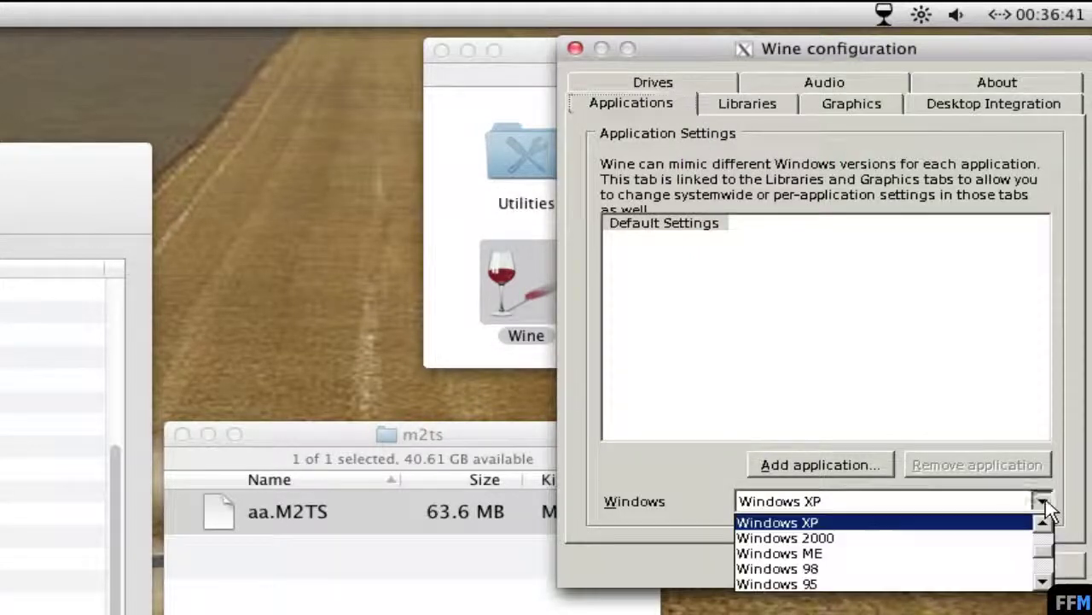
{"action": "scroll", "coordinate": [883, 574], "scroll_direction": "down", "scroll_amount": 5}
{"action": "scroll", "coordinate": [882, 573], "scroll_direction": "up", "scroll_amount": 3}
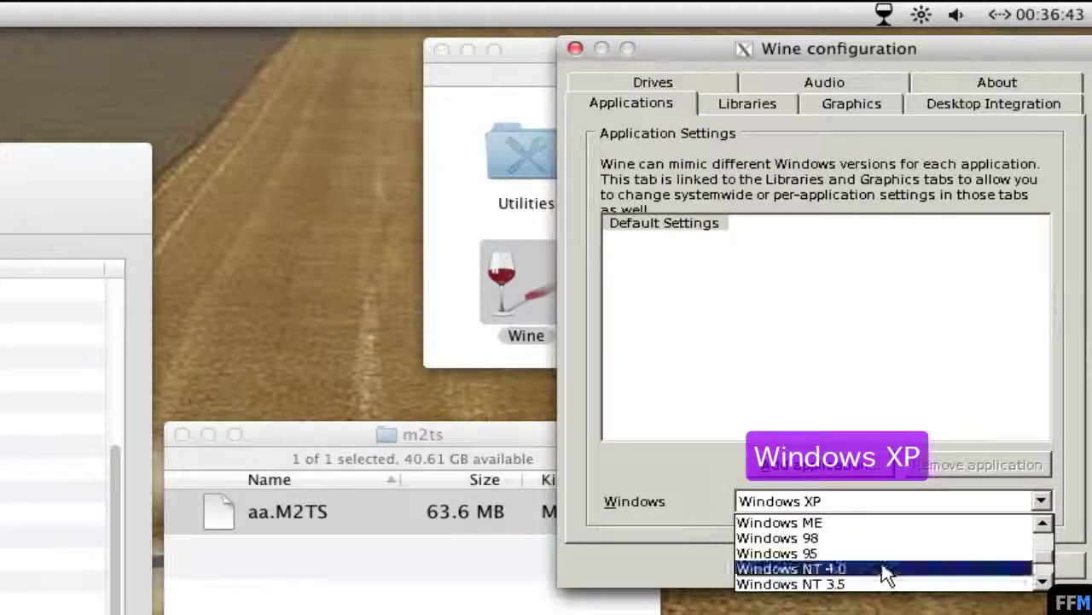
{"action": "scroll", "coordinate": [982, 565], "scroll_direction": "up", "scroll_amount": 2}
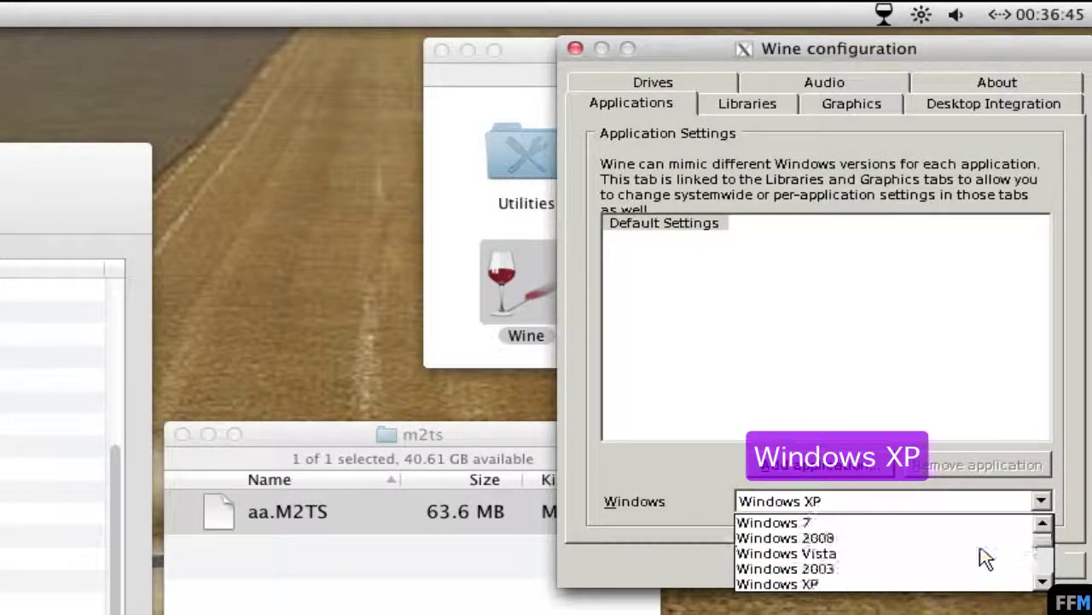
{"action": "left_click", "coordinate": [892, 584]}
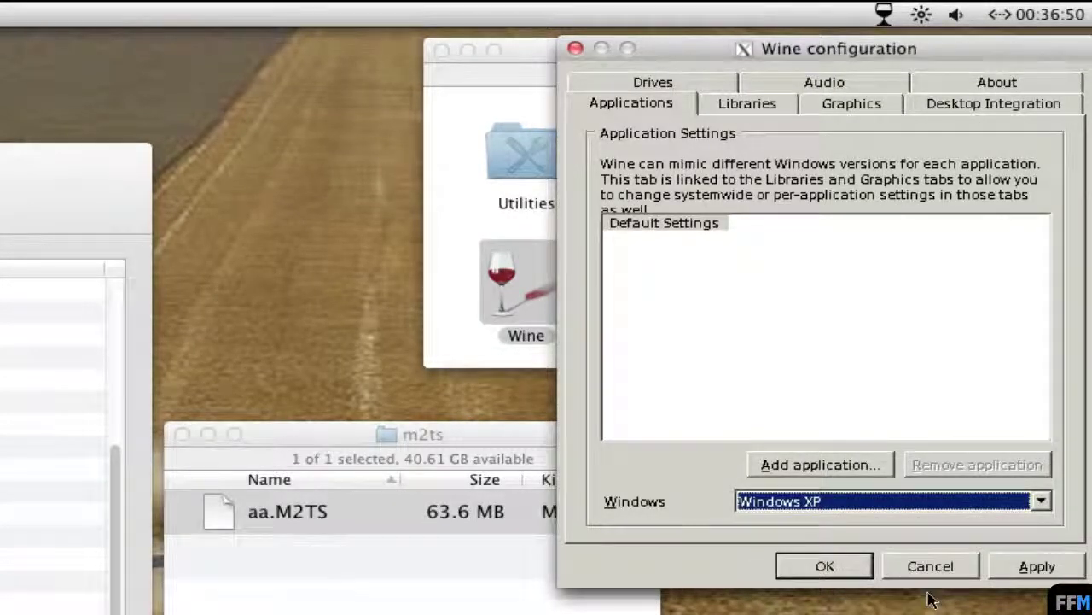
{"action": "left_click", "coordinate": [1063, 567]}
{"action": "left_click", "coordinate": [857, 566]}
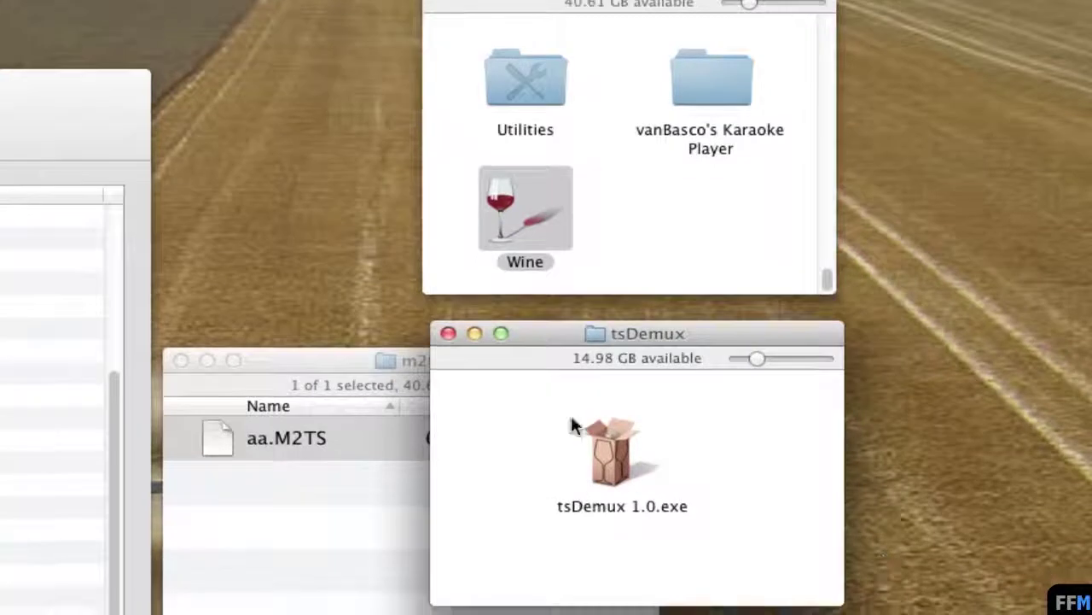
- Open tsDemux 1.0.exe with Wine and confirm English as the setup language
{"action": "left_click_drag", "start_coordinate": [490, 551], "coordinate": [750, 410]}
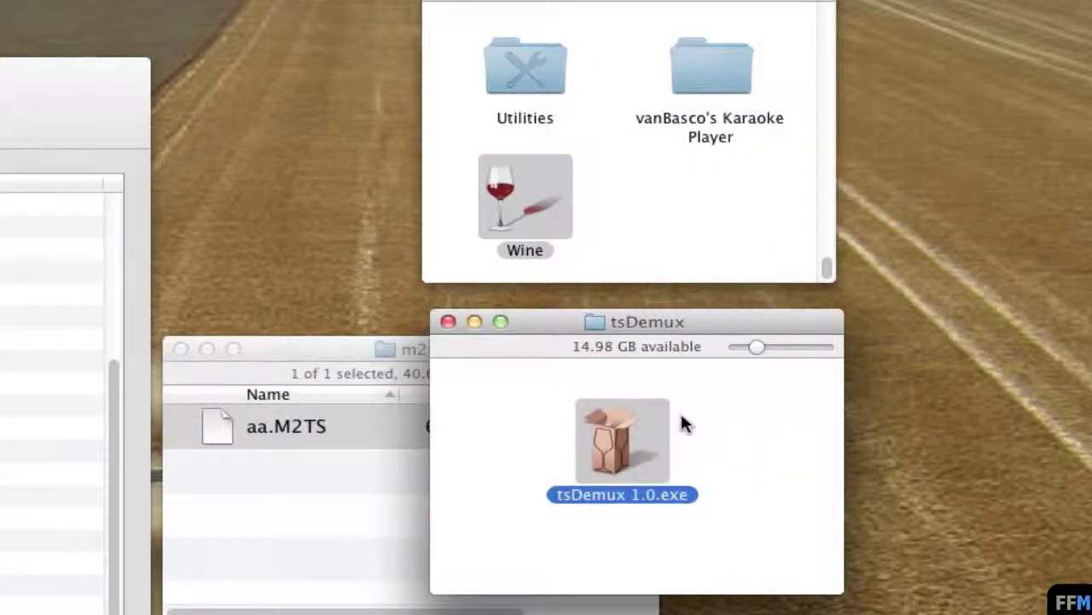
{"action": "left_click_drag", "start_coordinate": [634, 414], "coordinate": [541, 168]}
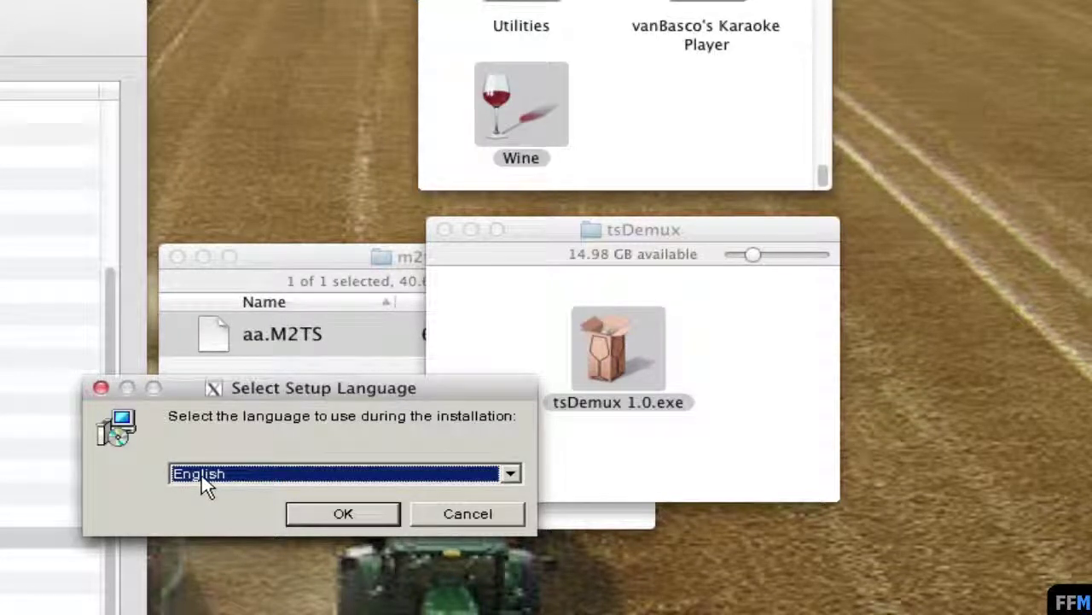
{"action": "left_click", "coordinate": [305, 516]}
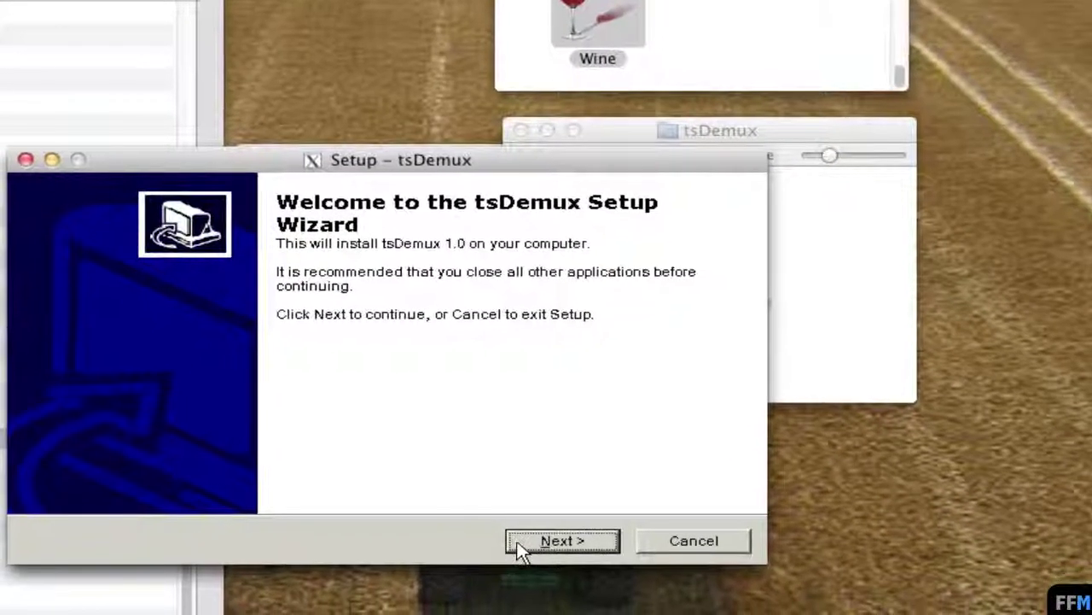
- Proceed through the tsDemux setup welcome page and accept the license agreement
{"action": "left_click", "coordinate": [519, 542]}
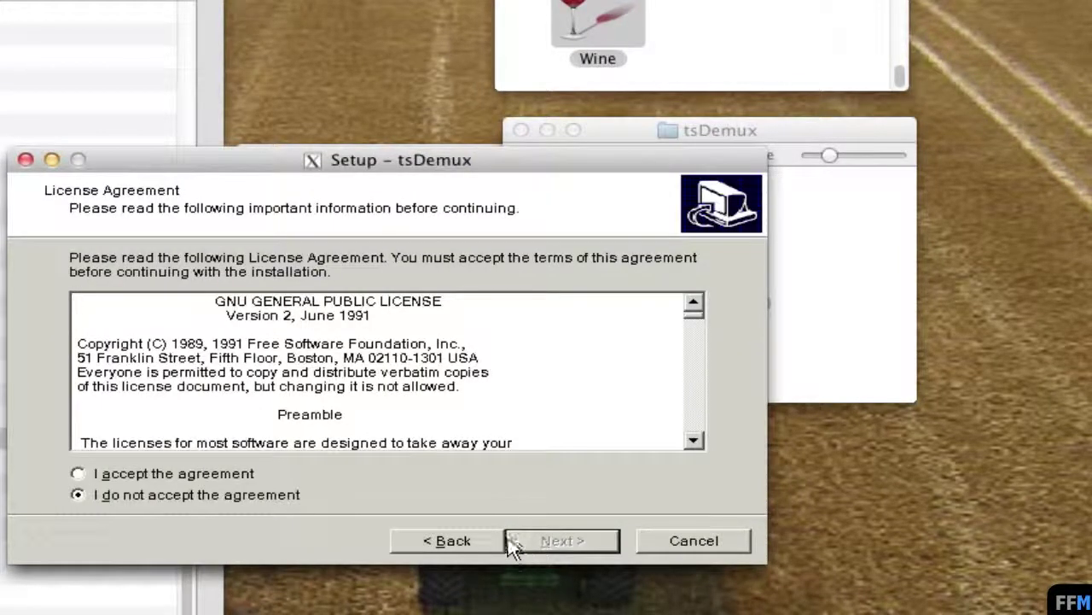
{"action": "left_click", "coordinate": [146, 472]}
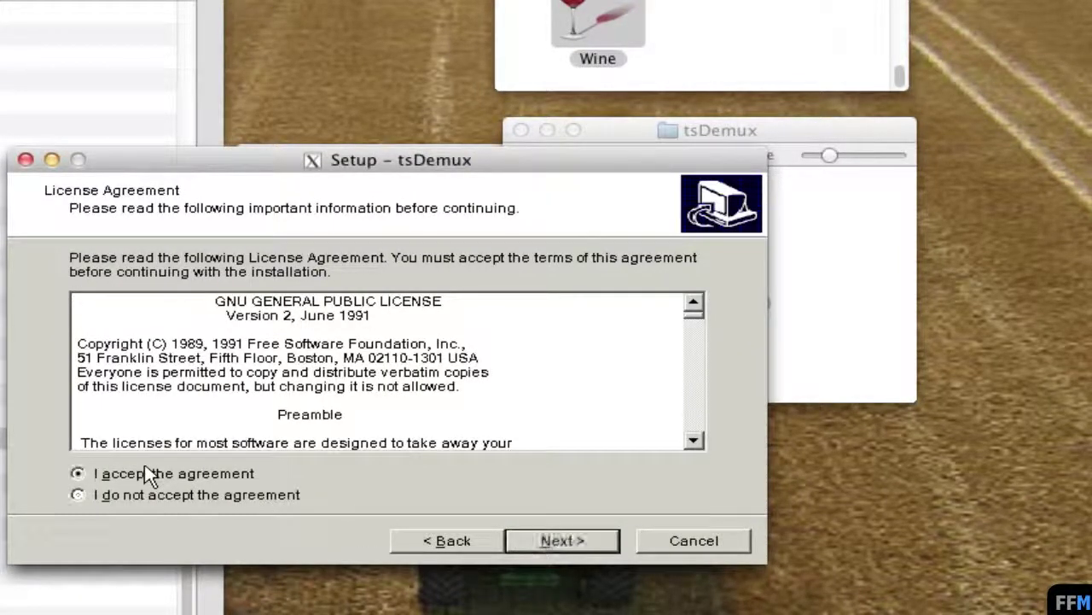
{"action": "left_click", "coordinate": [529, 543]}
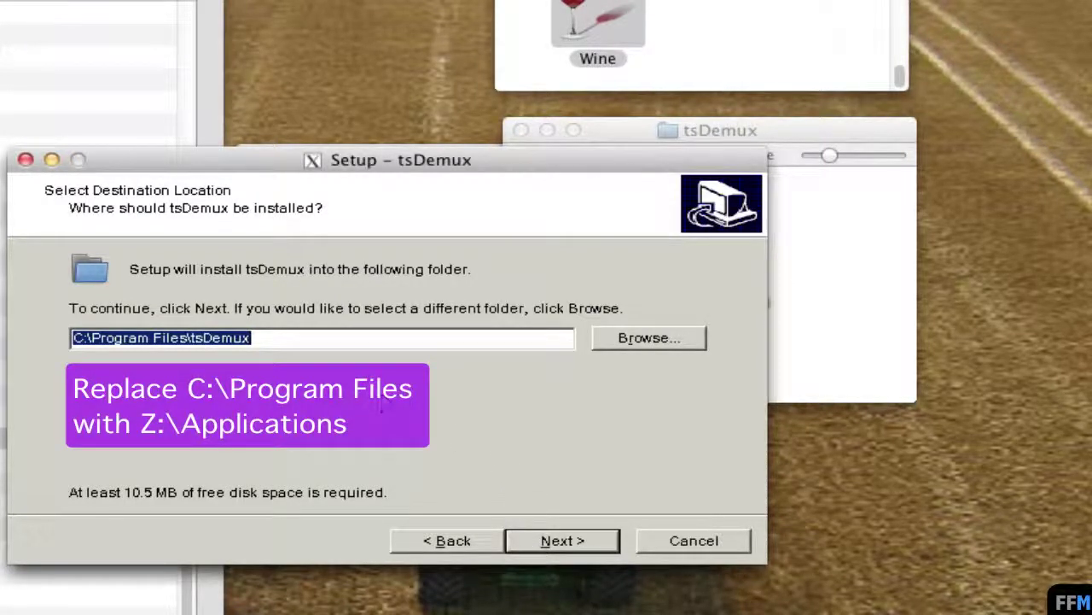
- Set the tsDemux installation folder to Z:\Applications\tsDemux and continue the setup
{"action": "left_click", "coordinate": [191, 339]}
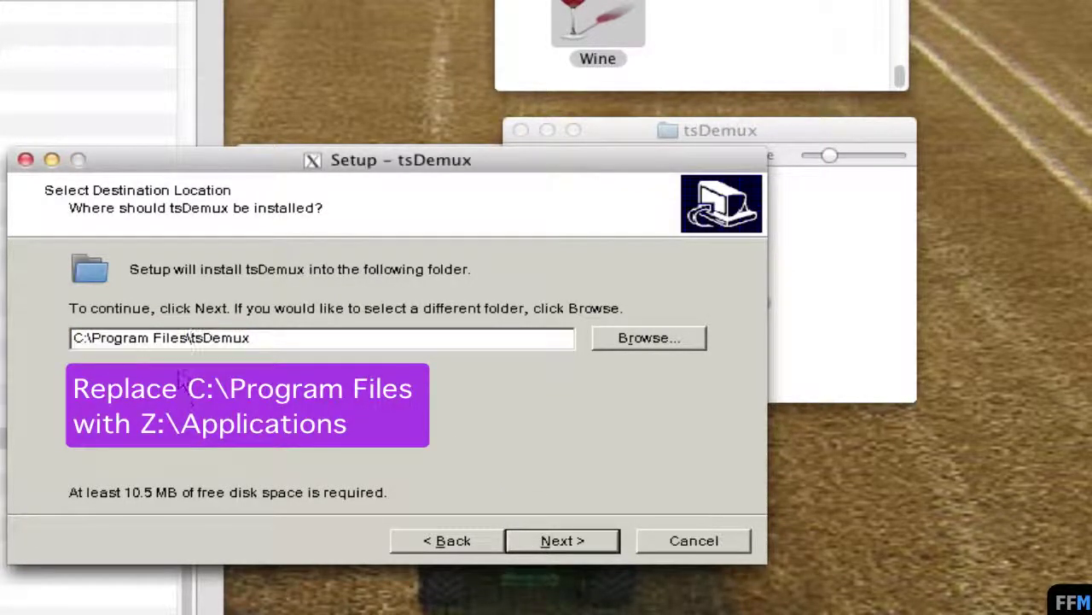
{"action": "left_click_drag", "start_coordinate": [188, 339], "coordinate": [20, 349]}
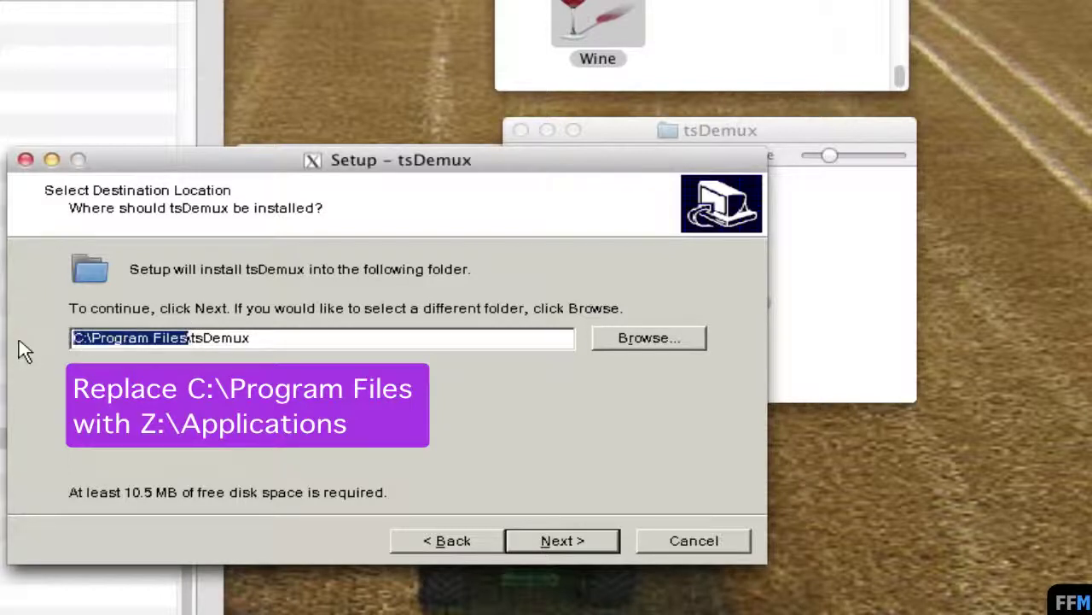
{"action": "type", "text": "Z:\\Applications"}
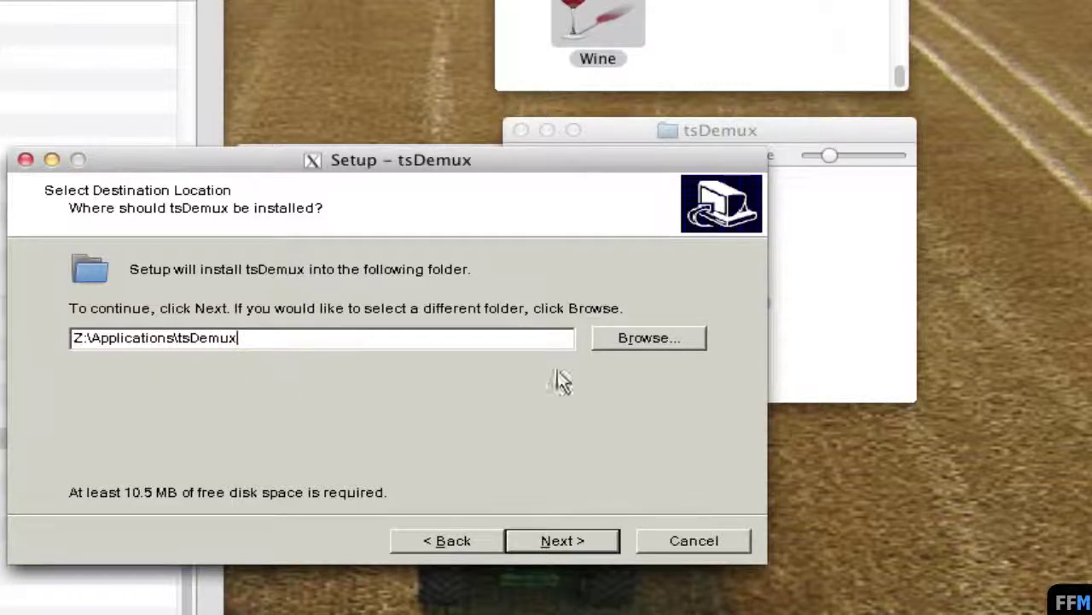
{"action": "left_click", "coordinate": [614, 541]}
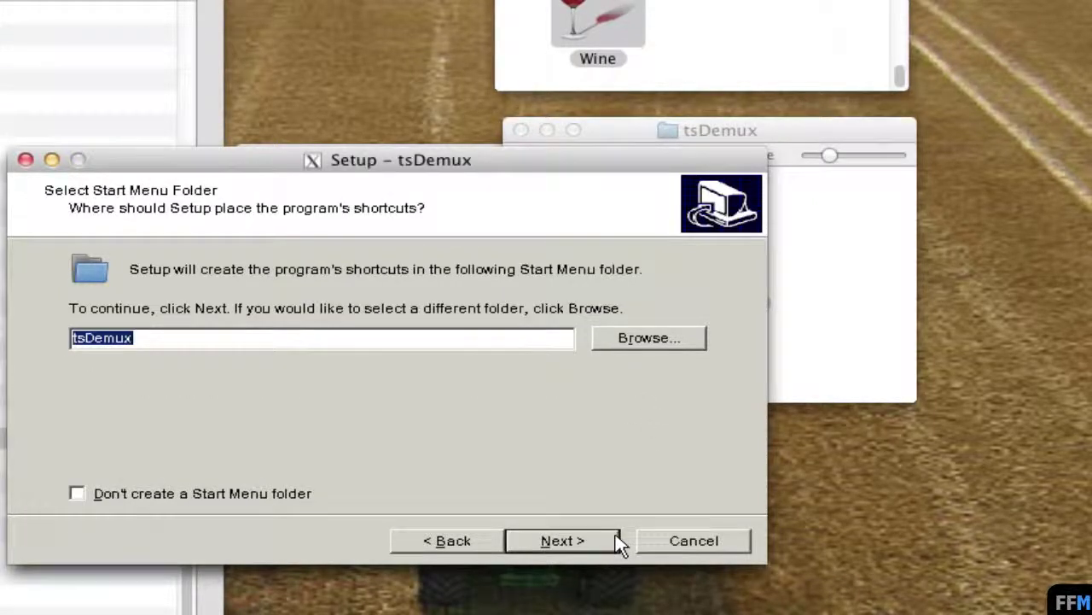
- Finish installing tsDemux without a Start Menu folder, desktop icon or Quick Launch icon, and exit the setup
{"action": "left_click", "coordinate": [151, 499]}
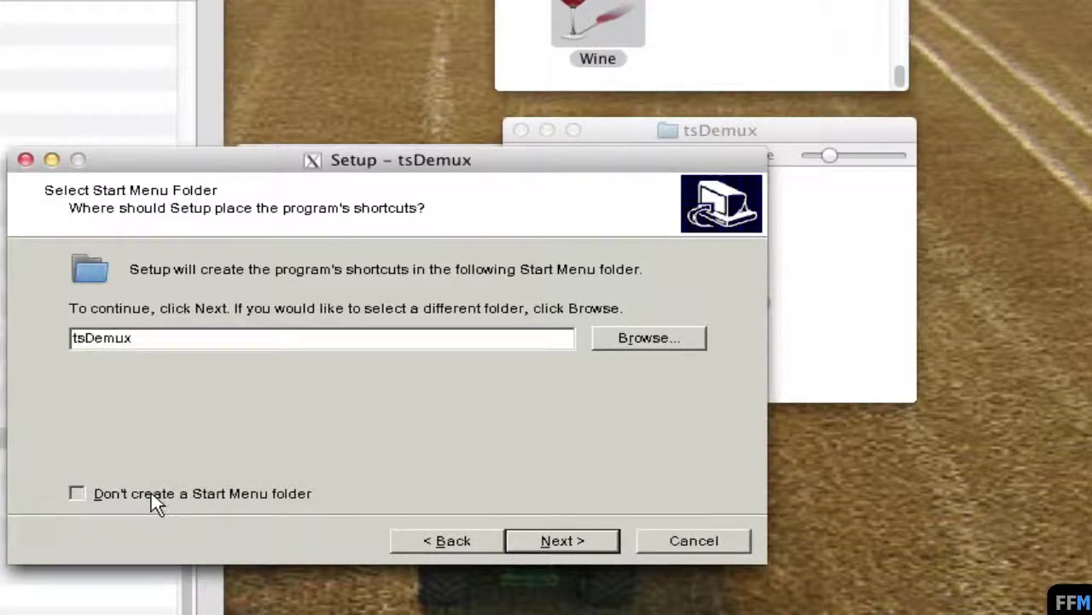
{"action": "left_click", "coordinate": [611, 547]}
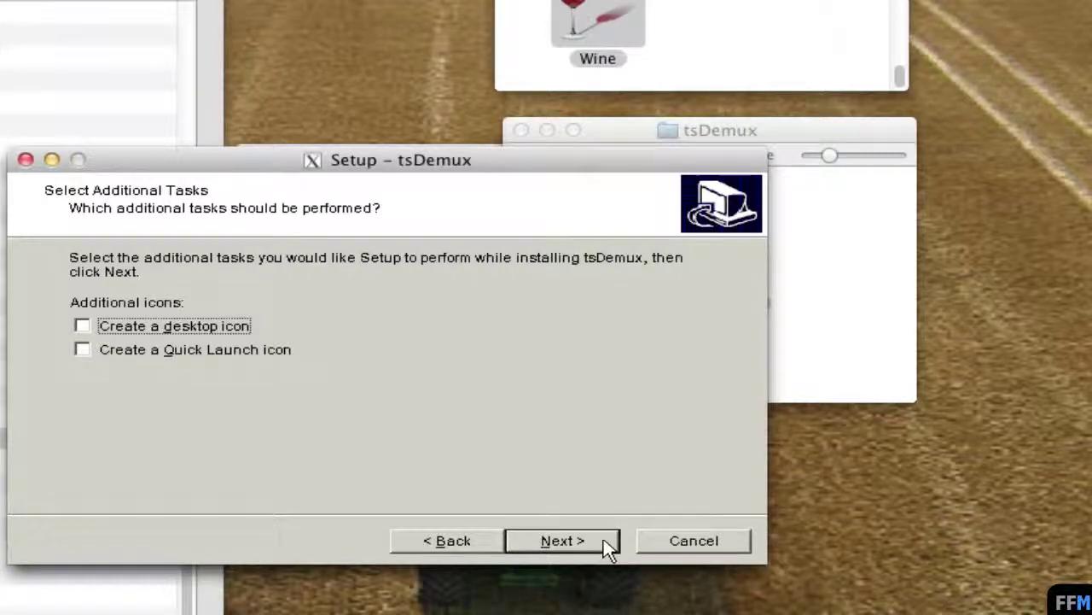
{"action": "left_click", "coordinate": [611, 545]}
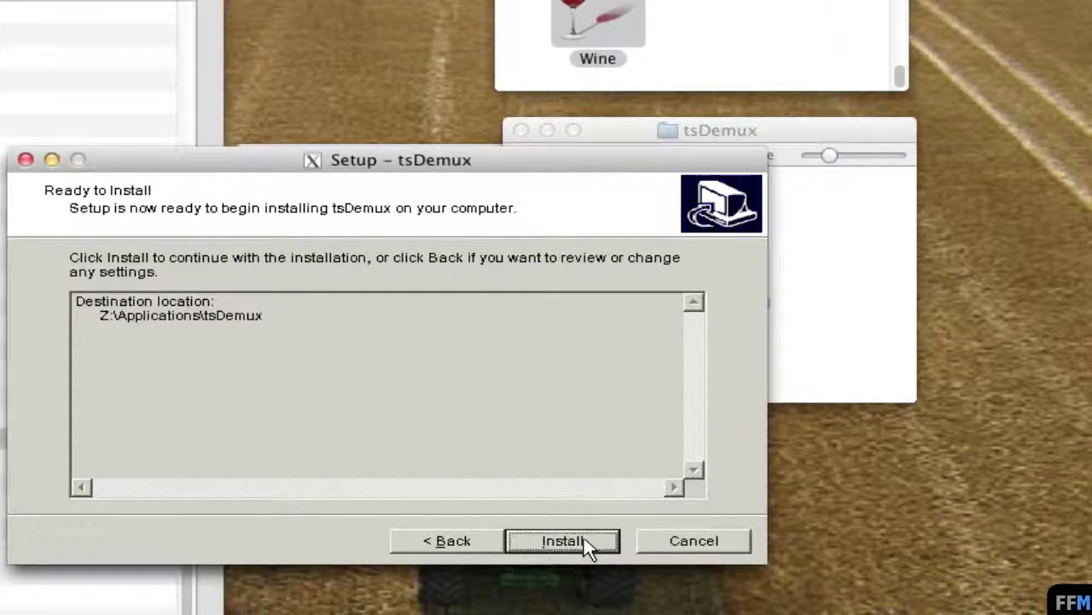
{"action": "left_click", "coordinate": [602, 547]}
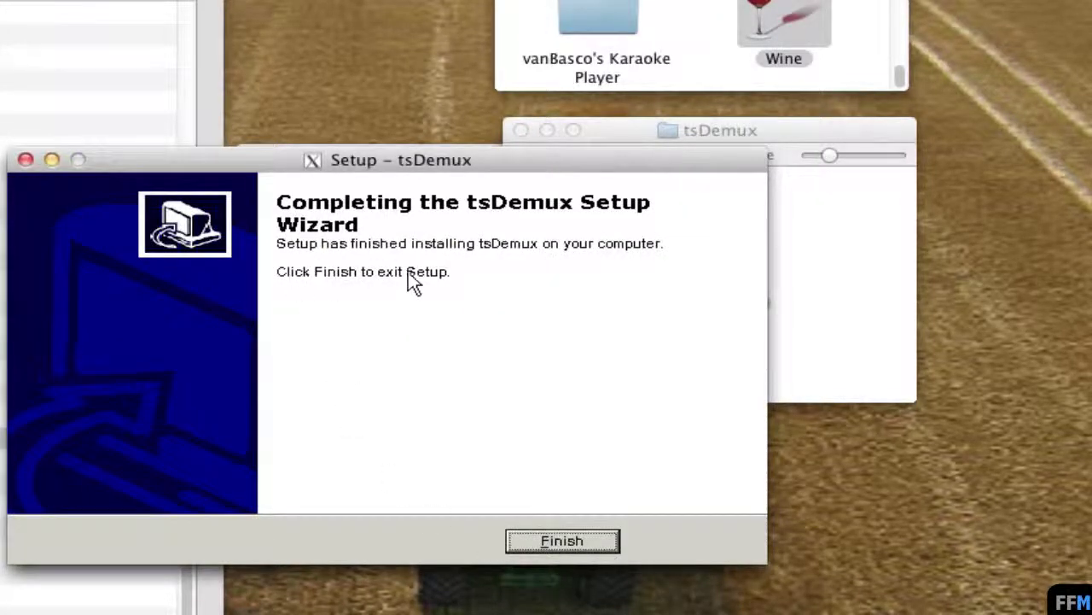
{"action": "left_click", "coordinate": [517, 538]}
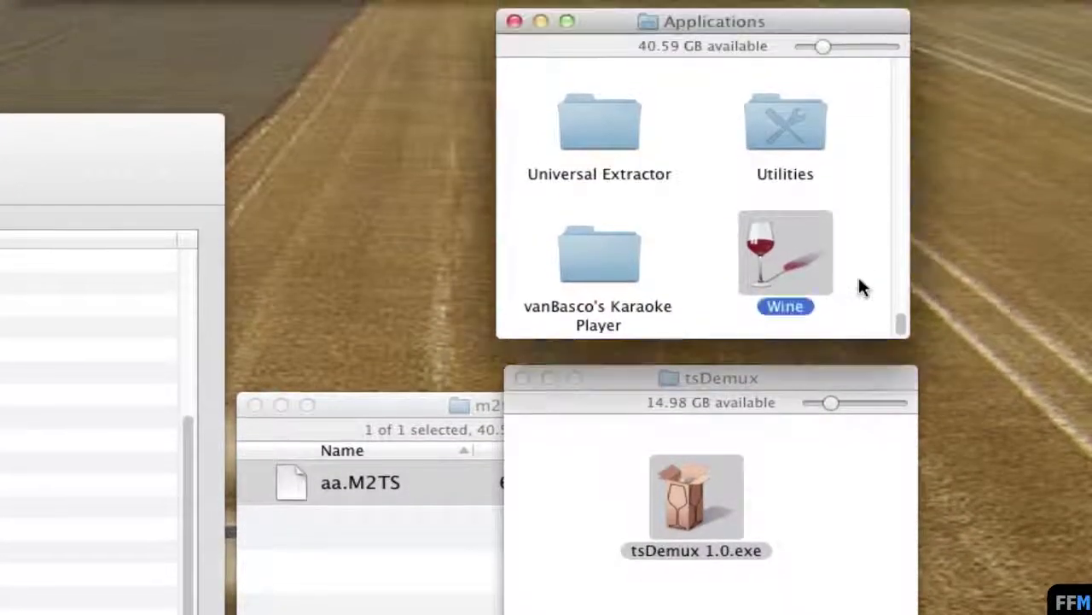
- Find the tsDemux folder in Applications and open it
{"action": "type", "text": "tsDemux"}
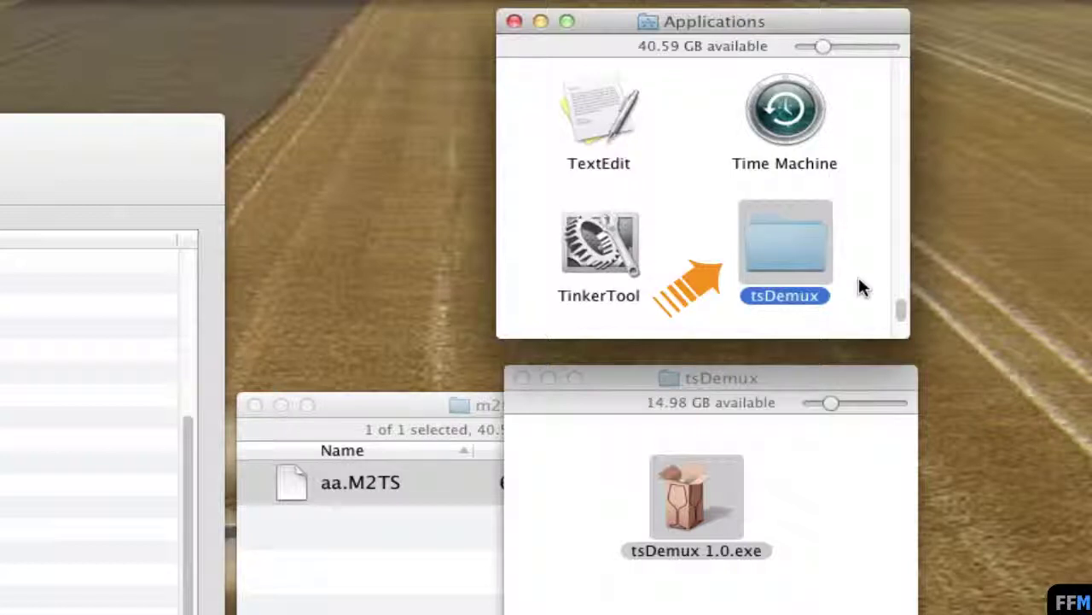
{"action": "right_click", "coordinate": [819, 226]}
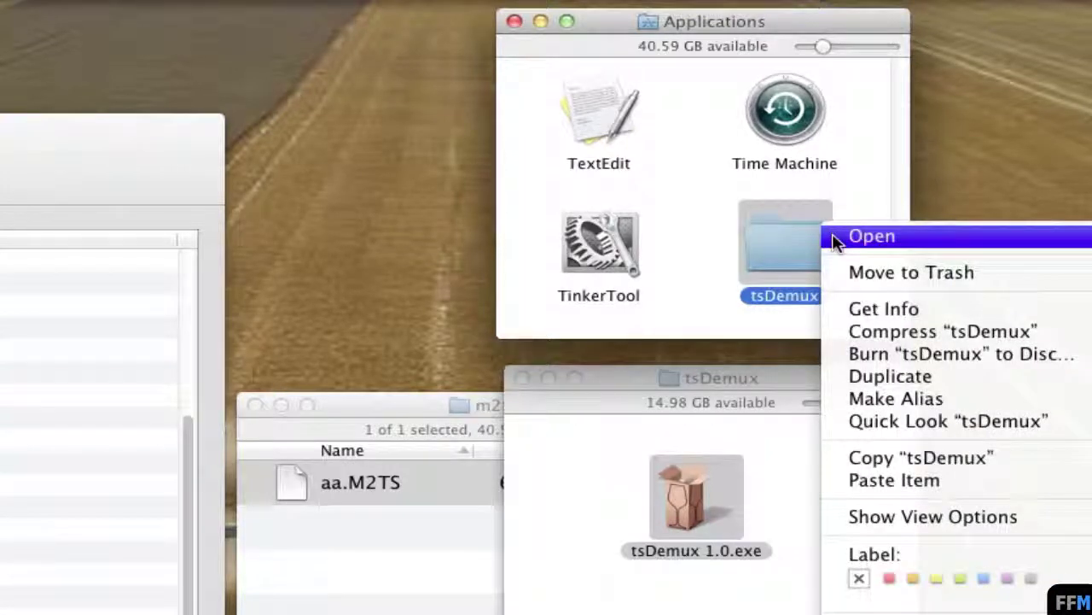
{"action": "left_click", "coordinate": [837, 239]}
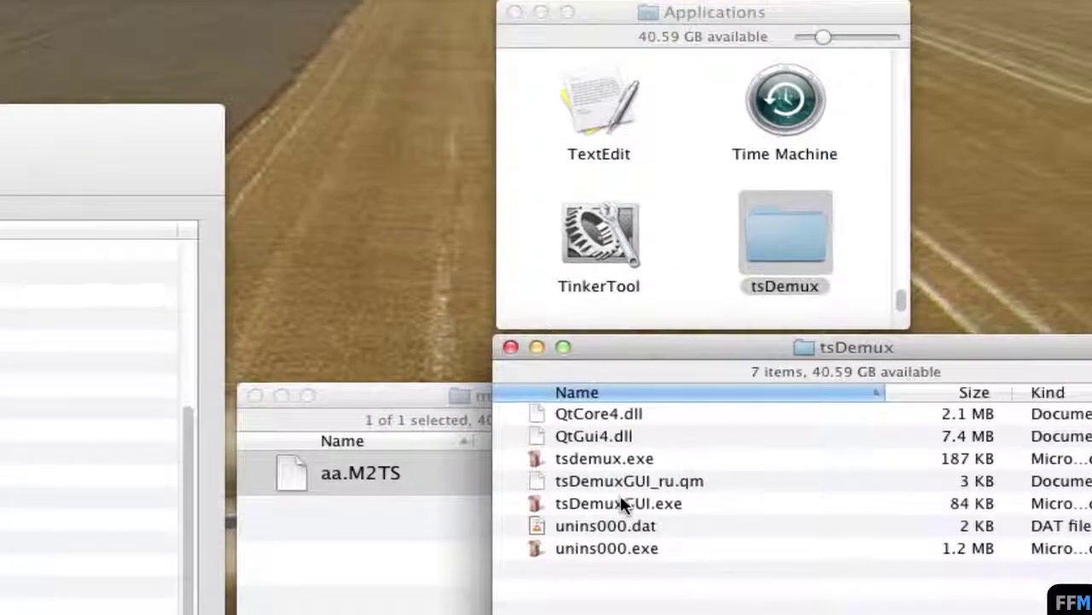
- Open tsDemuxGUI.exe from the tsDemux folder with Wine and move its window fully into view
{"action": "left_click", "coordinate": [700, 506]}
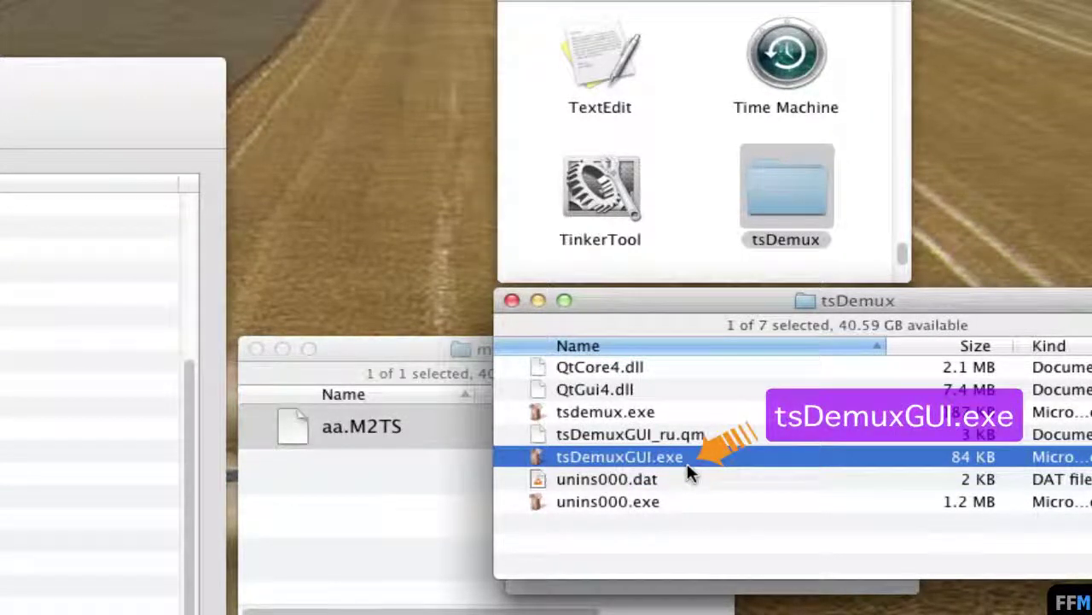
{"action": "left_click", "coordinate": [873, 229]}
{"action": "key", "text": "w"}
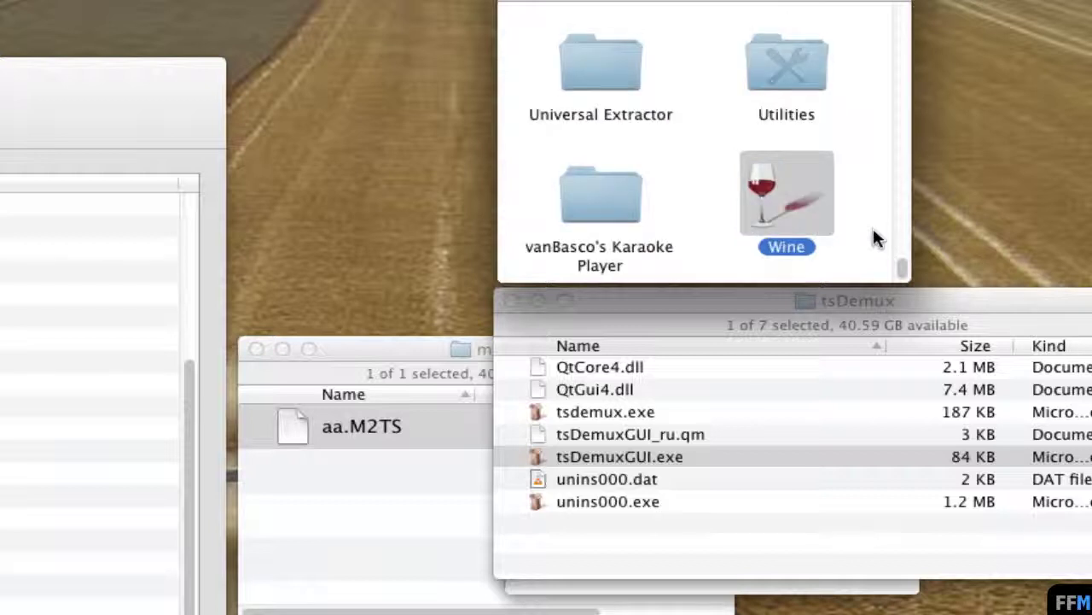
{"action": "left_click", "coordinate": [730, 303]}
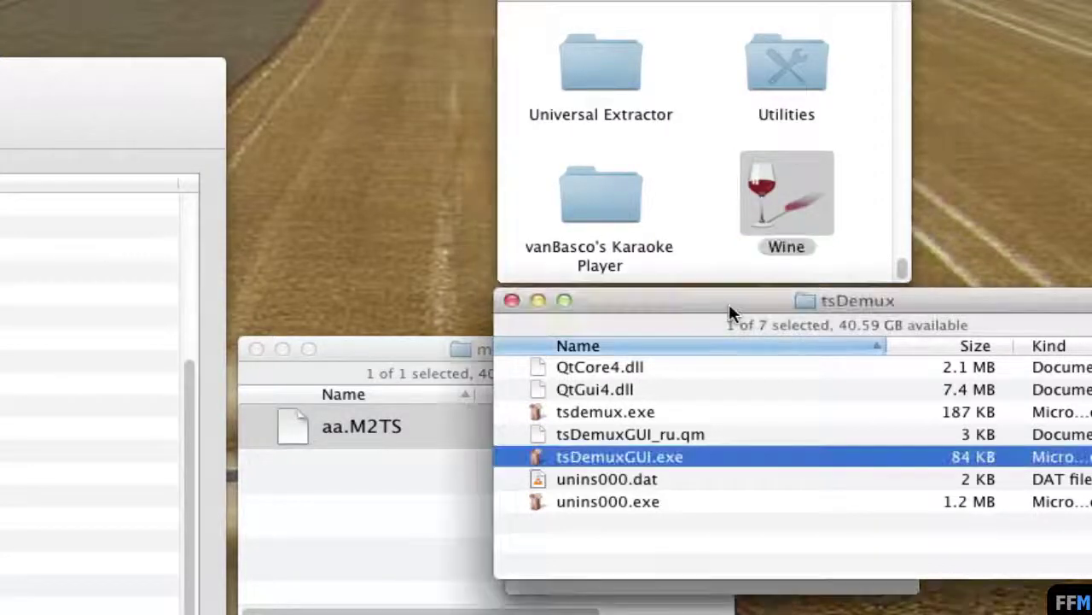
{"action": "left_click_drag", "start_coordinate": [688, 459], "coordinate": [801, 187]}
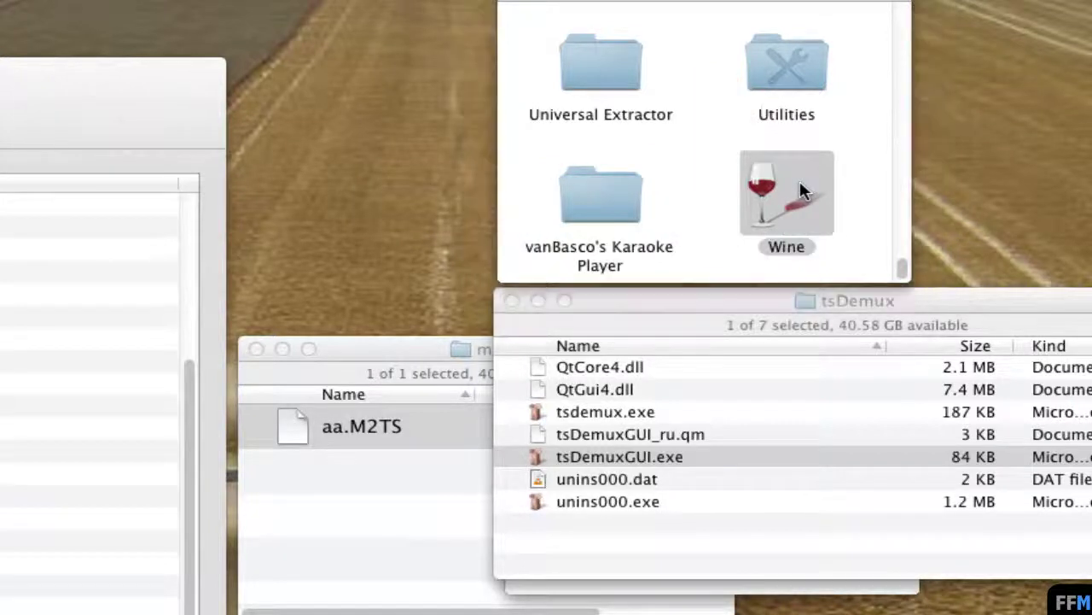
{"action": "left_click_drag", "start_coordinate": [196, 496], "coordinate": [122, 421]}
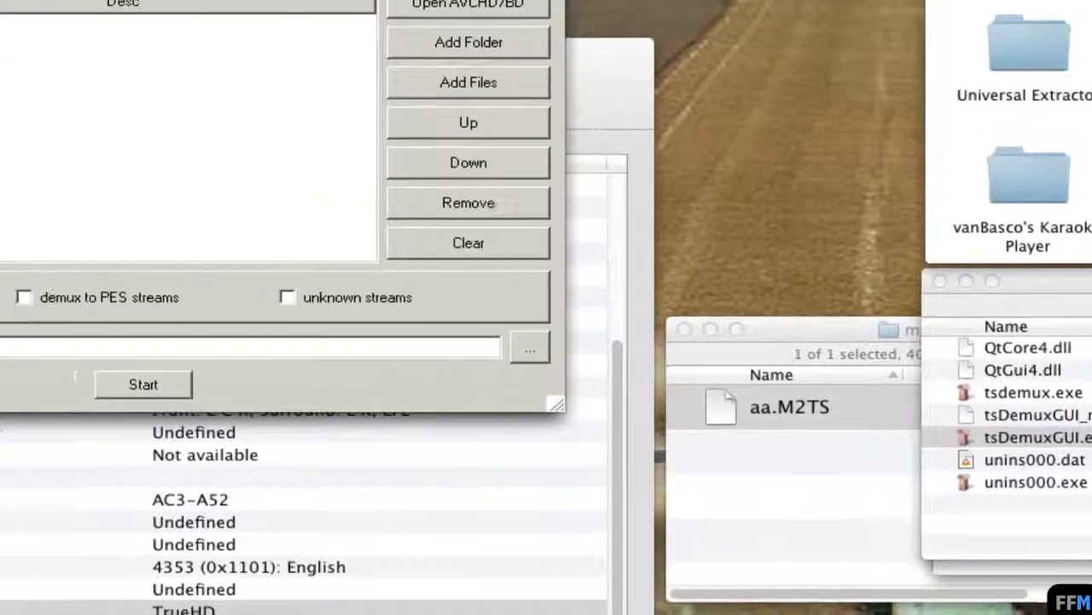
{"action": "left_click_drag", "start_coordinate": [83, 1], "coordinate": [701, 135]}
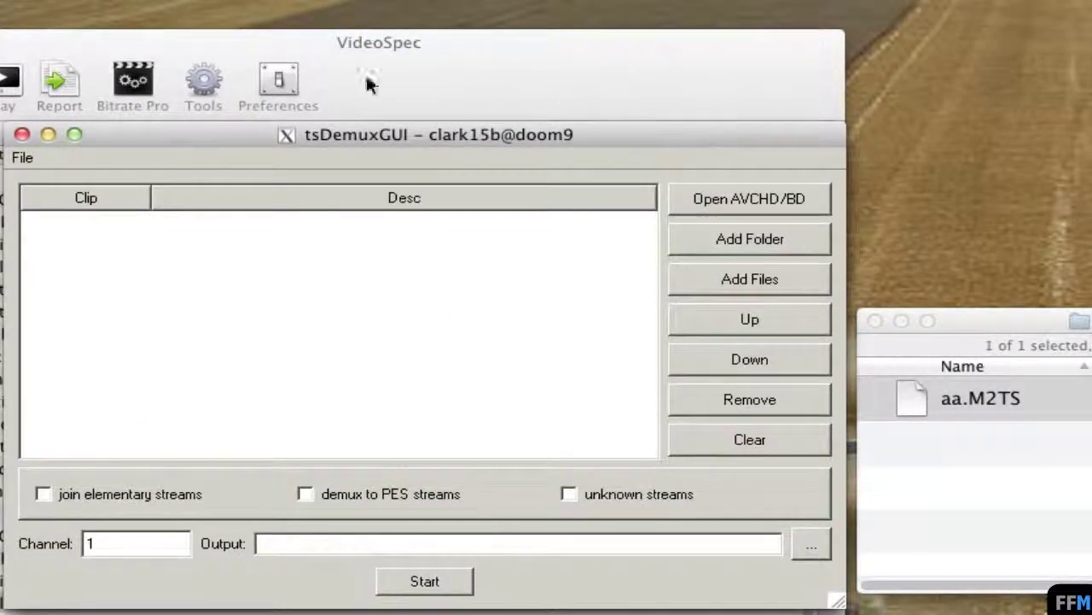
- Add aa.M2TS from the m2ts folder on the user's Desktop as the source file
{"action": "left_click", "coordinate": [805, 290]}
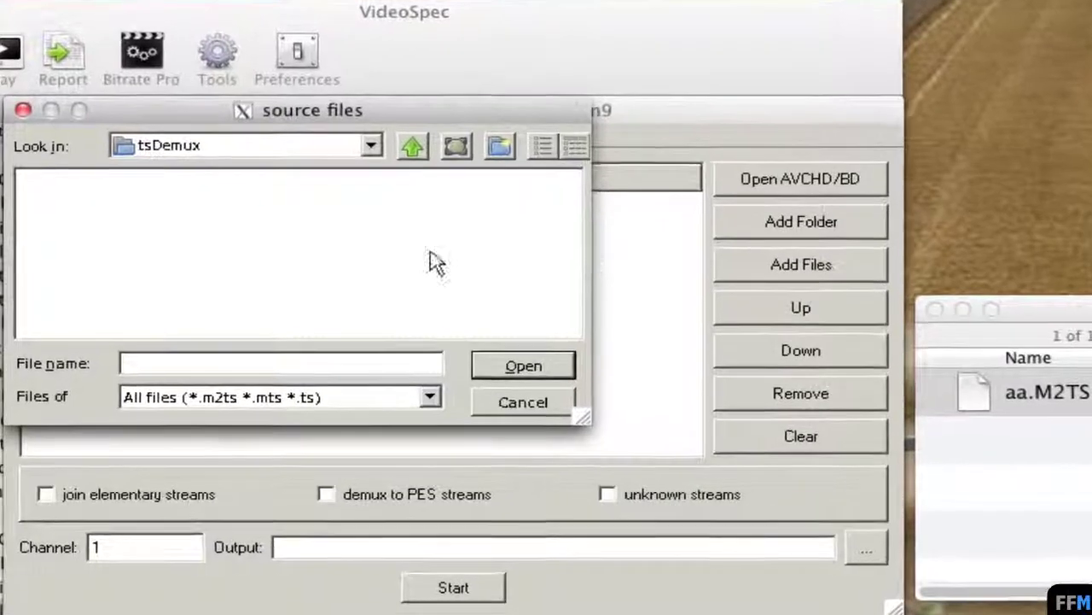
{"action": "left_click", "coordinate": [387, 130]}
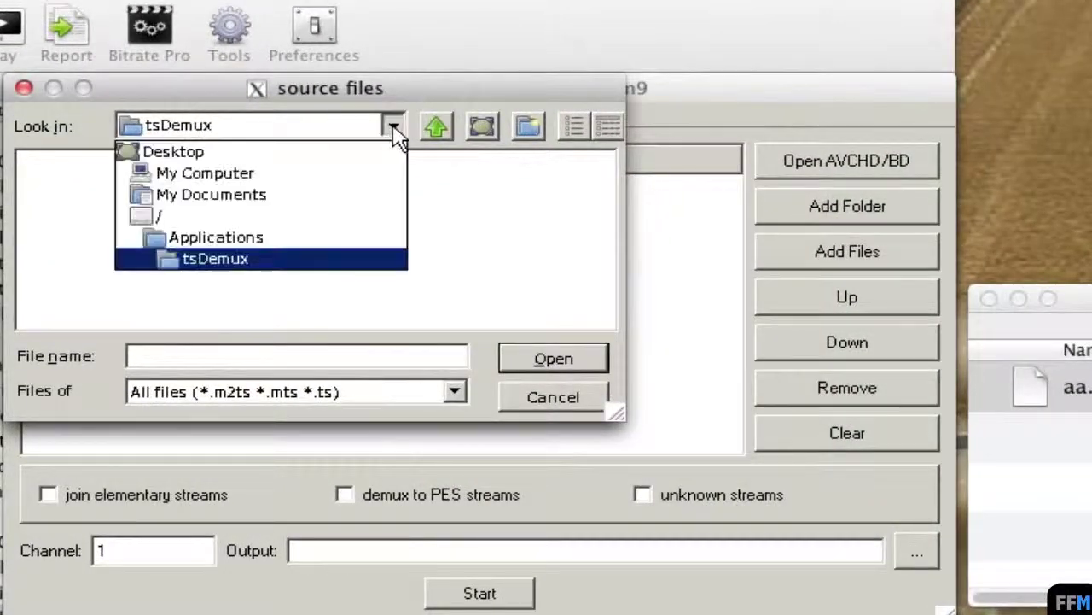
{"action": "left_click", "coordinate": [398, 221]}
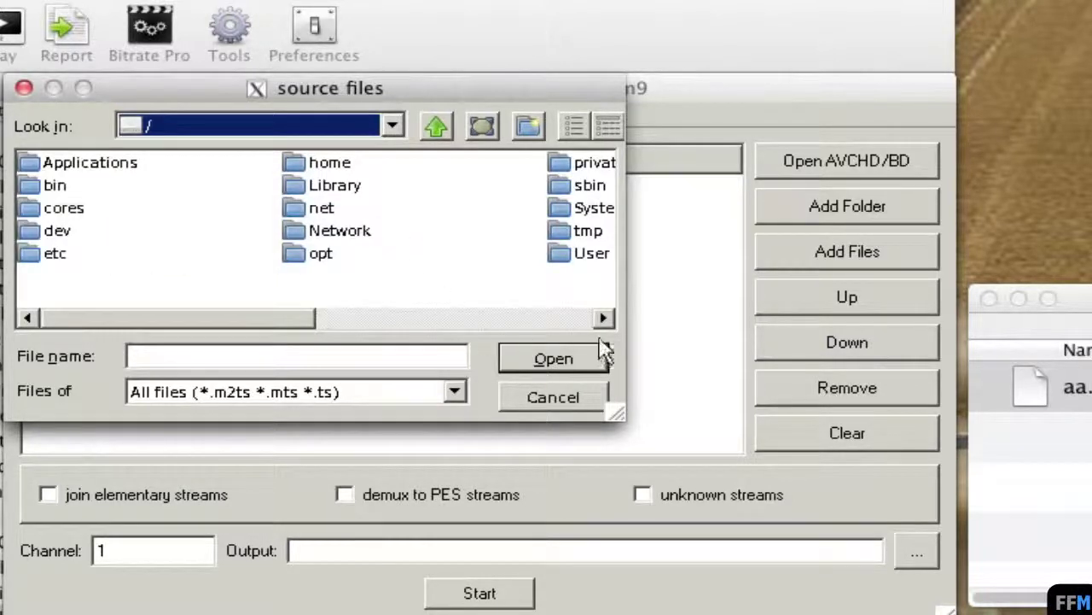
{"action": "left_click", "coordinate": [575, 321]}
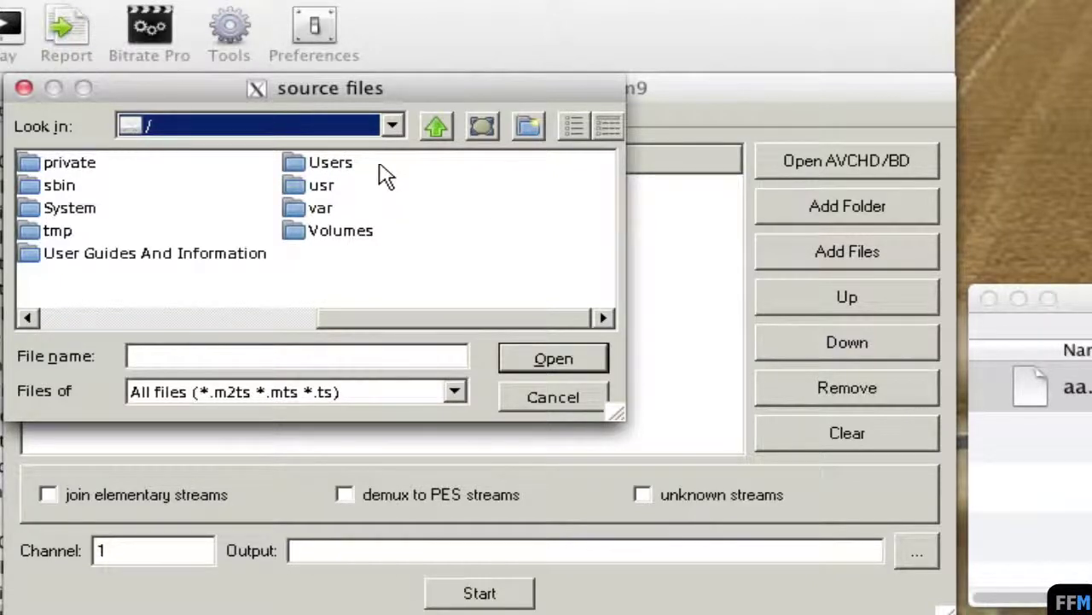
{"action": "double_click", "coordinate": [354, 171]}
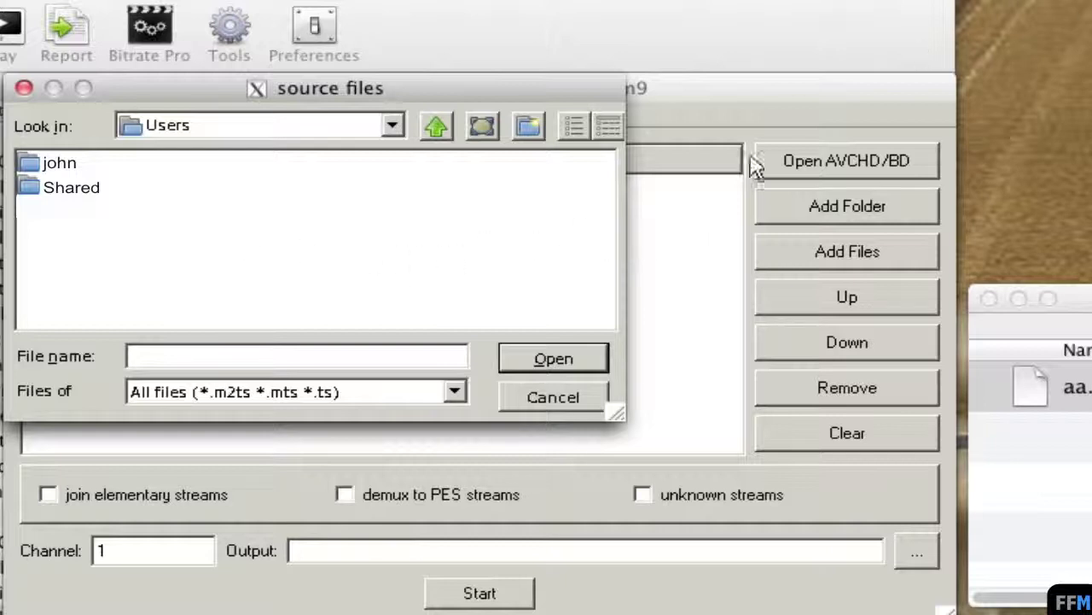
{"action": "double_click", "coordinate": [99, 167]}
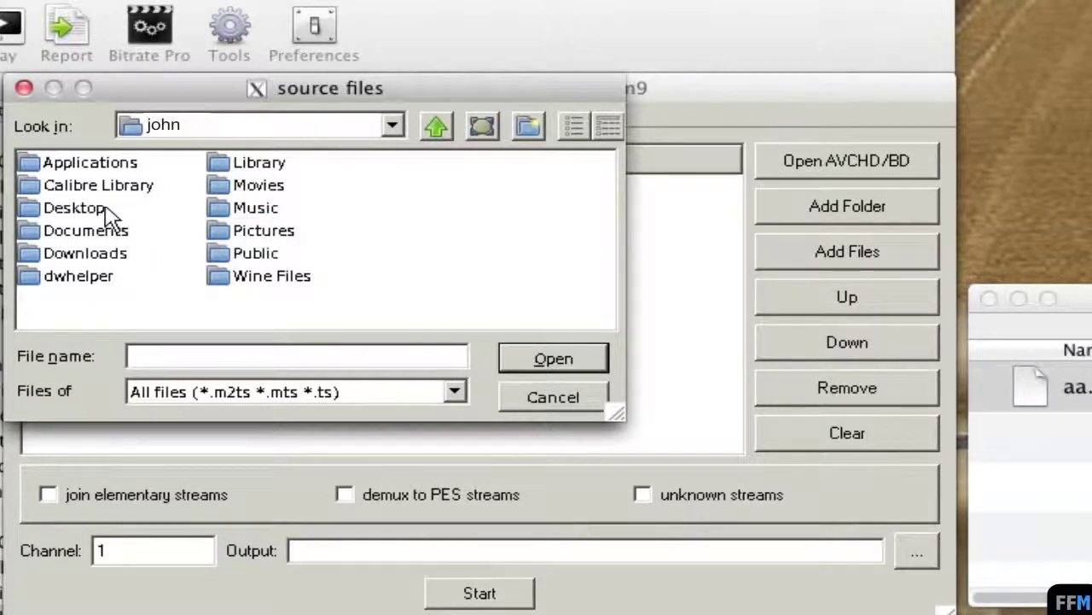
{"action": "double_click", "coordinate": [75, 207]}
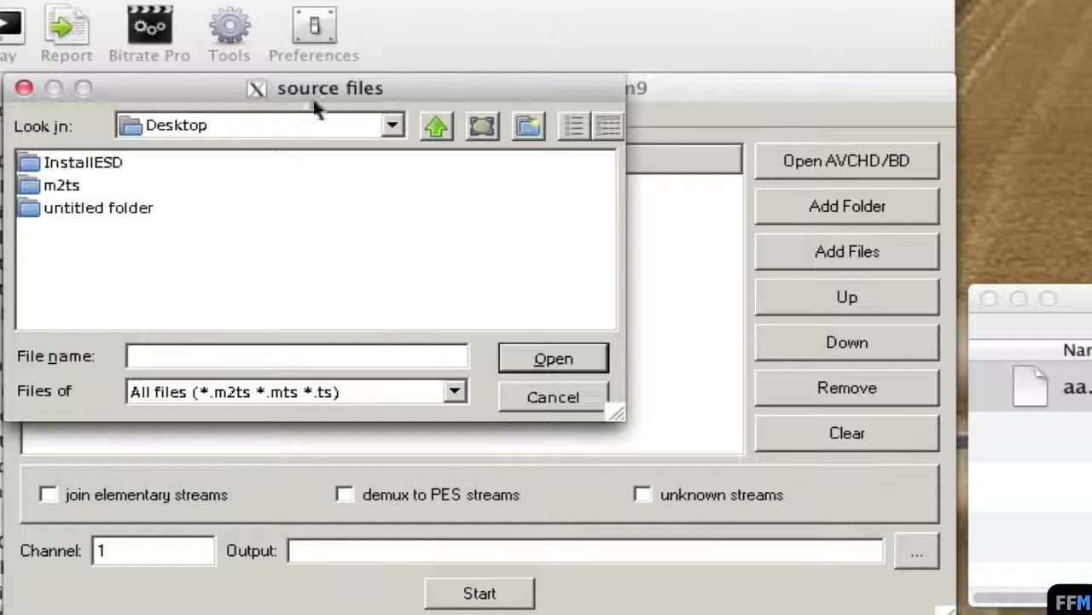
{"action": "double_click", "coordinate": [82, 190]}
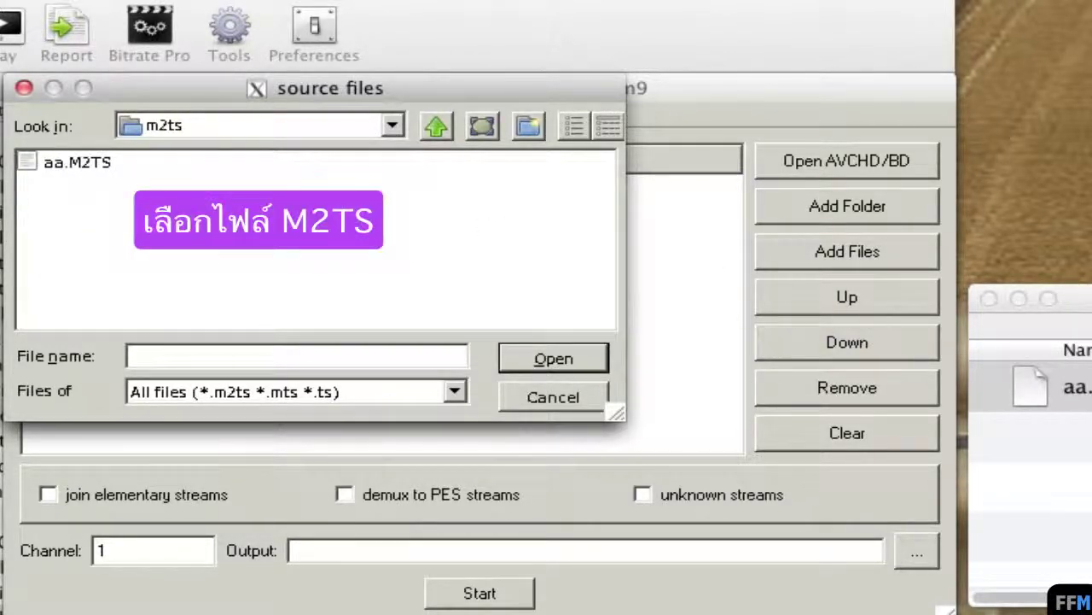
{"action": "left_click", "coordinate": [99, 167]}
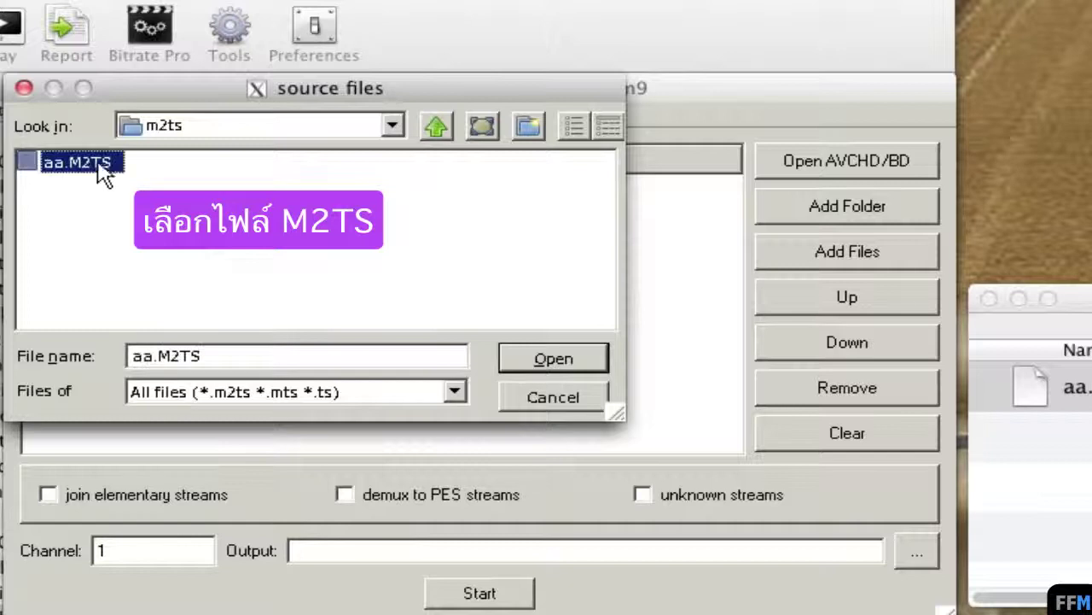
{"action": "left_click", "coordinate": [591, 363]}
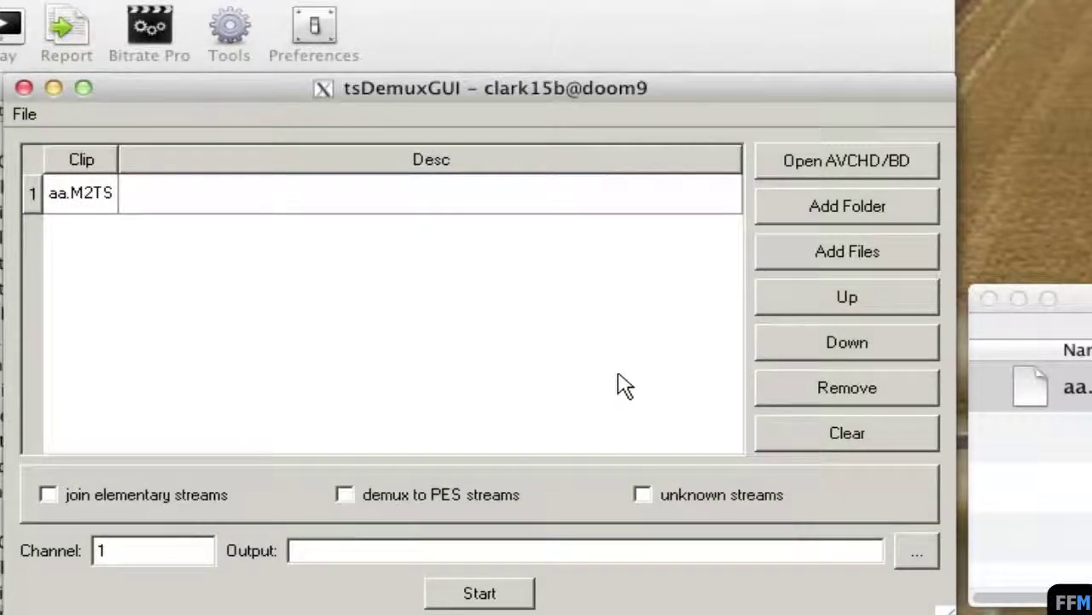
- Demux the aa.M2TS clip with the default options and close the Demuxing window
{"action": "left_click", "coordinate": [371, 194]}
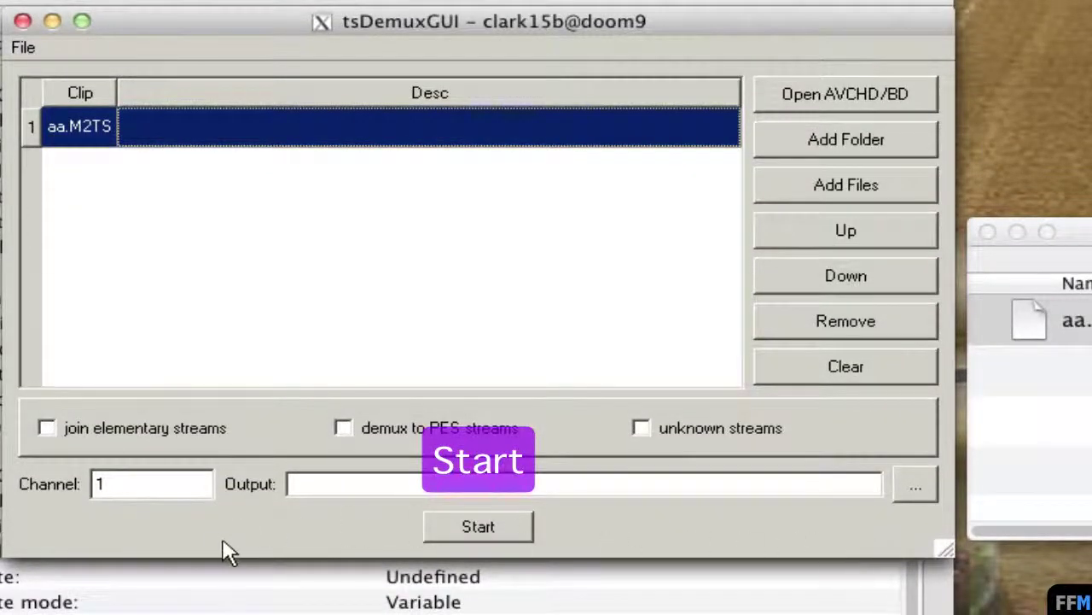
{"action": "left_click", "coordinate": [525, 530]}
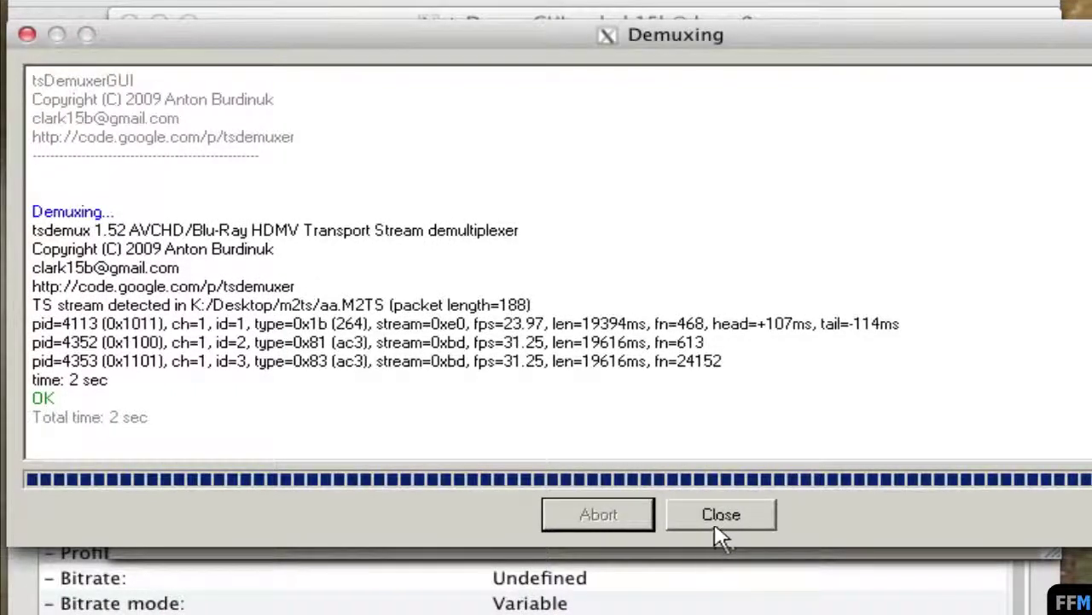
{"action": "left_click", "coordinate": [721, 515]}
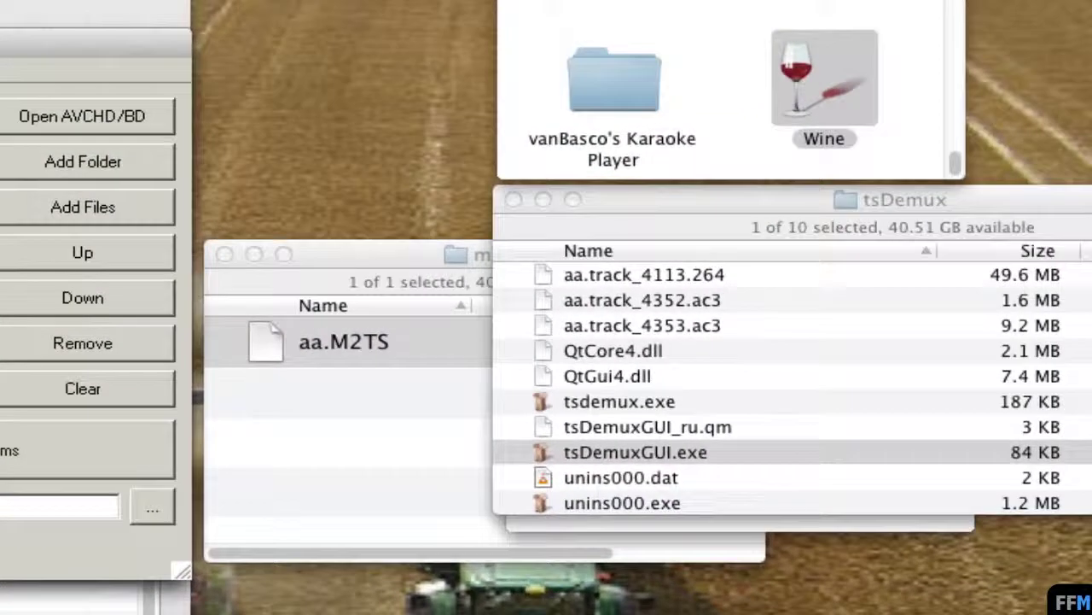
- Apply the orange label to aa.track_4113.264, aa.track_4352.ac3 and aa.track_4353.ac3 in the tsDemux folder
{"action": "left_click", "coordinate": [710, 196]}
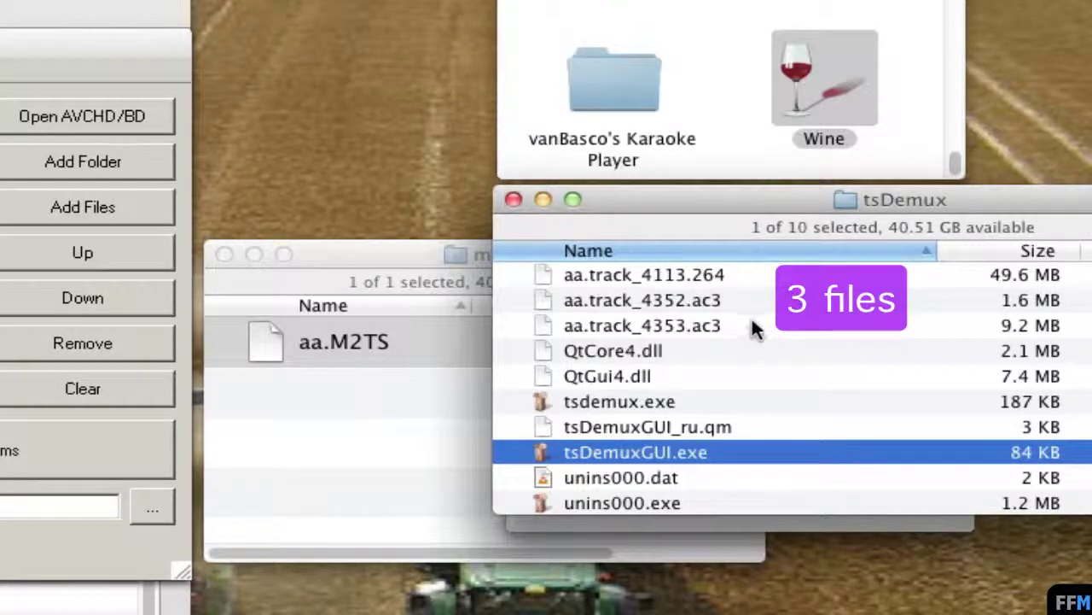
{"action": "left_click", "coordinate": [745, 273]}
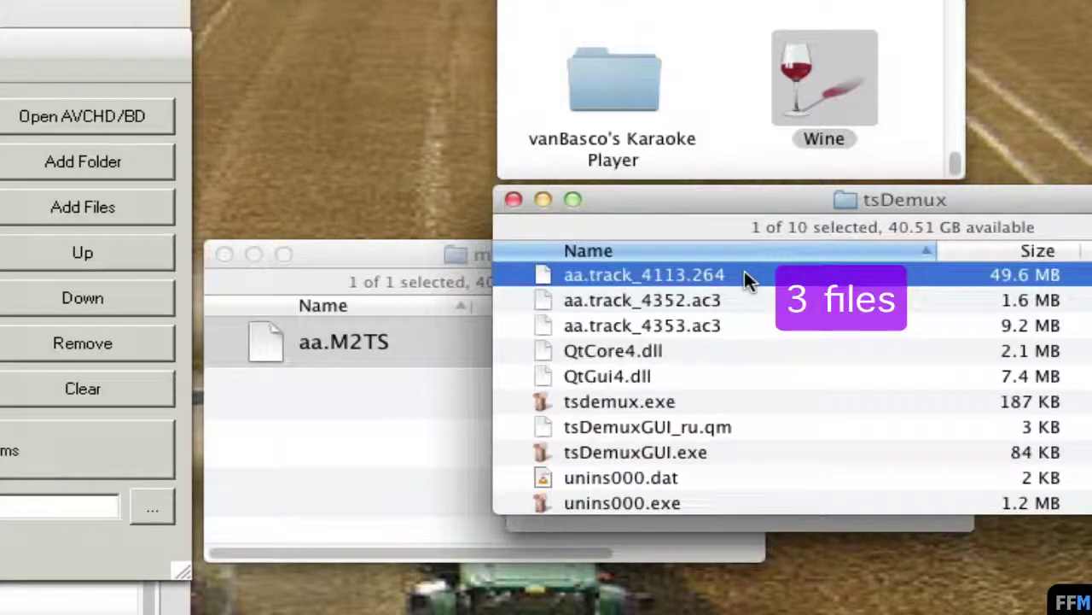
{"action": "left_click", "coordinate": [742, 300], "text": "super"}
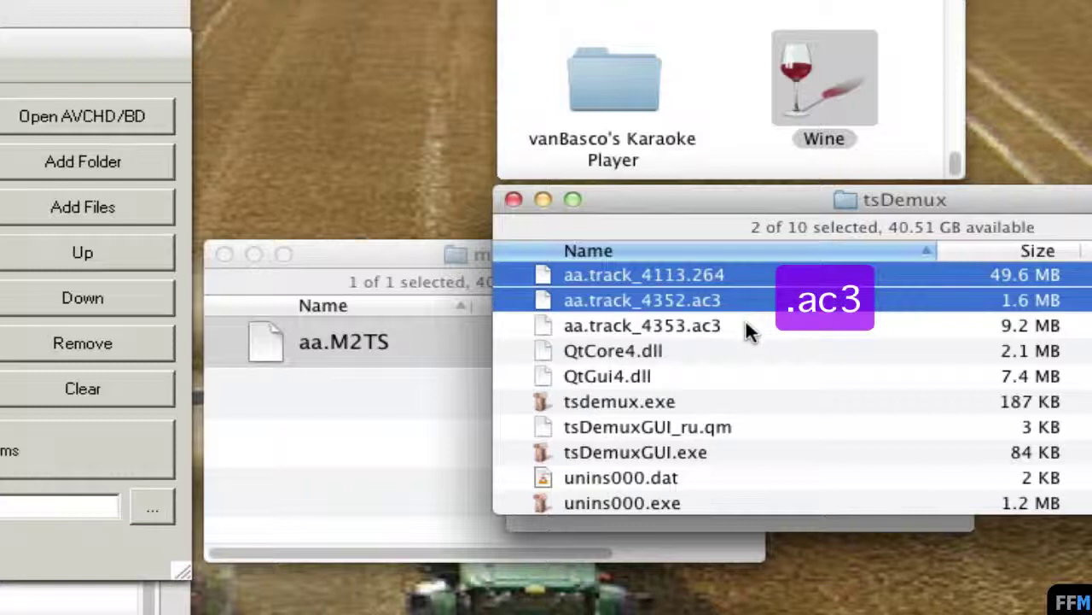
{"action": "left_click", "coordinate": [748, 325], "text": "super"}
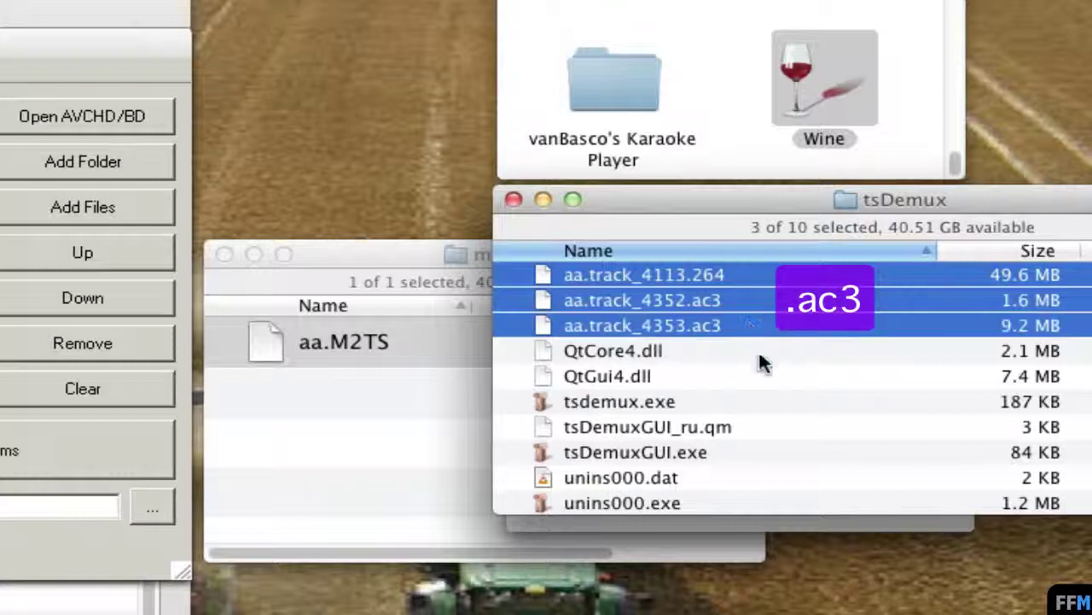
{"action": "right_click", "coordinate": [805, 352]}
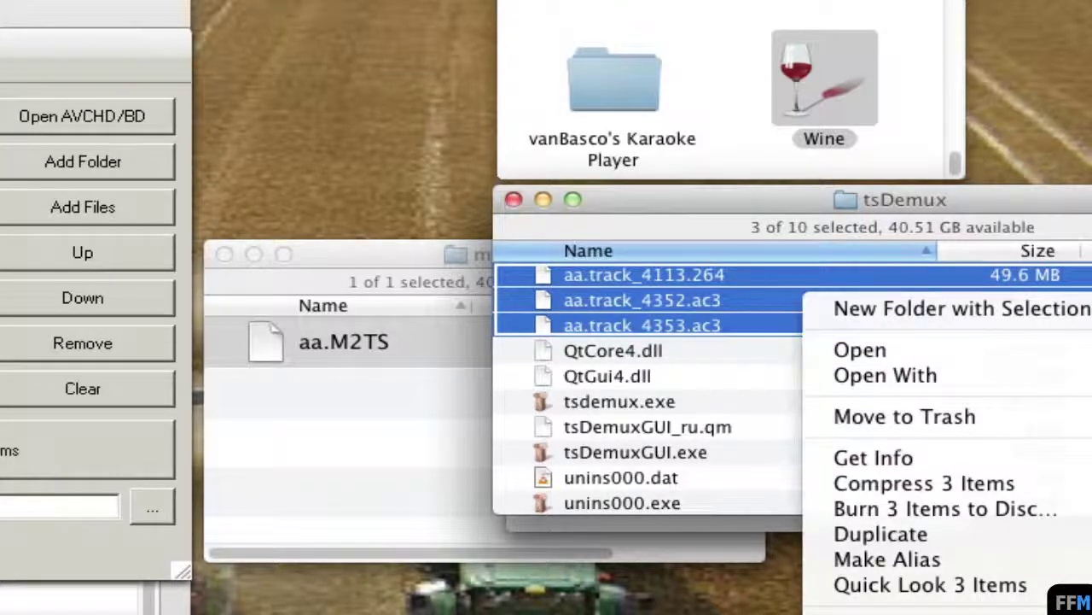
{"action": "left_click", "coordinate": [511, 274]}
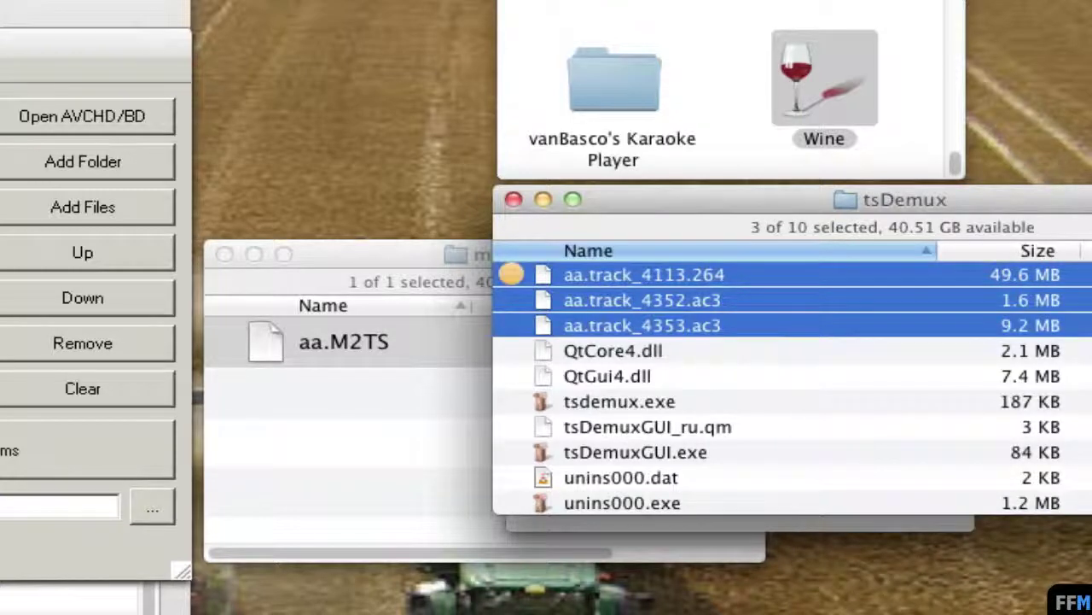
{"action": "left_click", "coordinate": [734, 349]}
{"action": "left_click", "coordinate": [759, 326]}
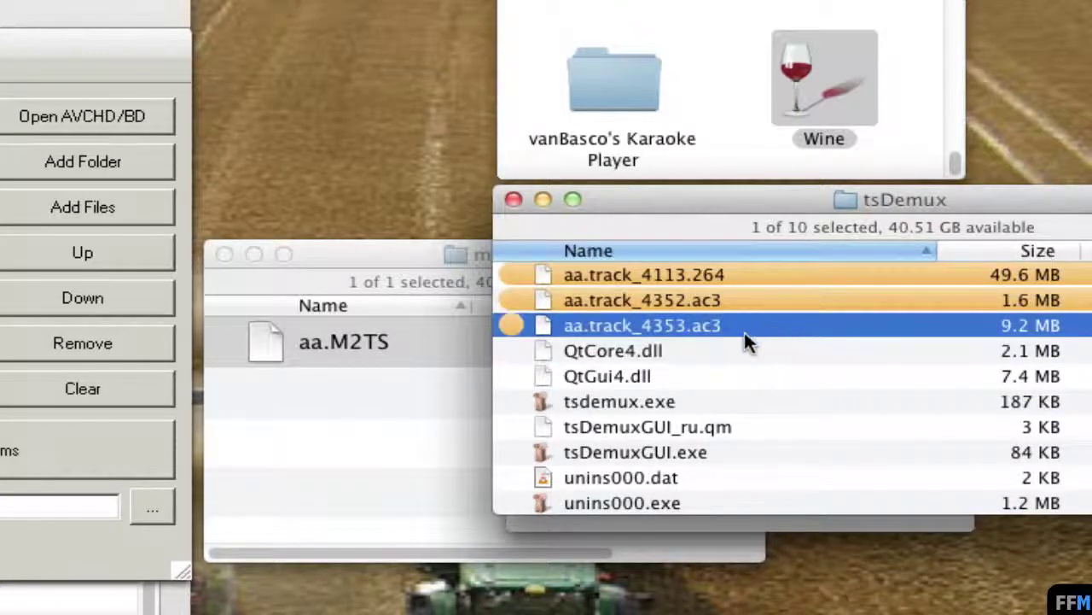
{"action": "left_click", "coordinate": [741, 300]}
{"action": "left_click", "coordinate": [743, 323]}
{"action": "key", "text": "Up"}
{"action": "key", "text": "Up"}
{"action": "left_click", "coordinate": [765, 350]}
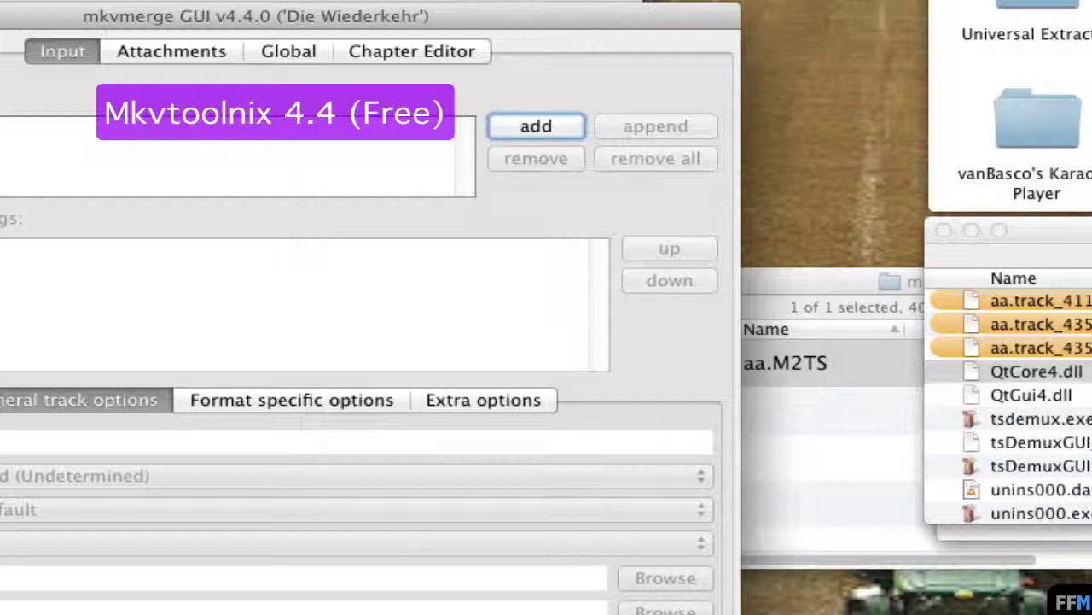
- In mkvmerge GUI, add aa.track_4352.ac3 and aa.track_4353.ac3 from the tsDemux folder as input files and select the TrueHD track
{"action": "left_click", "coordinate": [512, 126]}
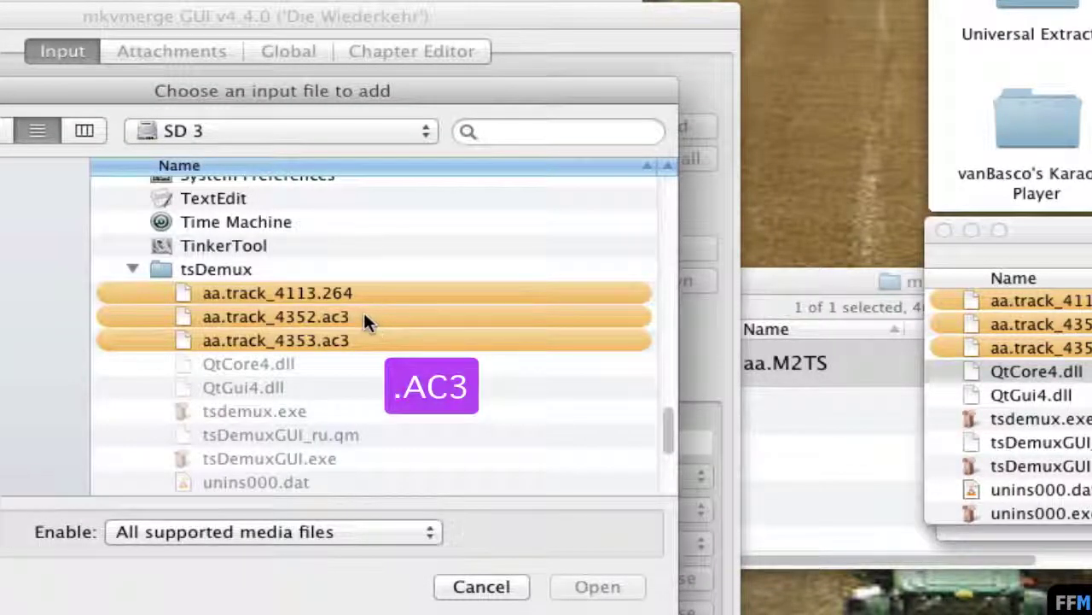
{"action": "left_click", "coordinate": [371, 320]}
{"action": "left_click", "coordinate": [384, 340], "text": "shift"}
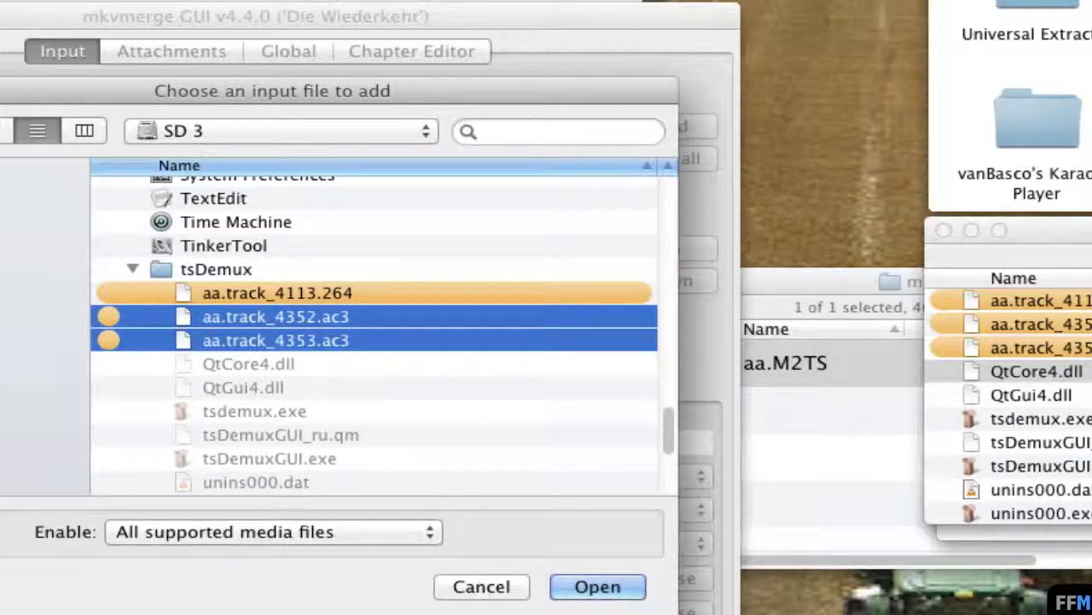
{"action": "left_click", "coordinate": [606, 595]}
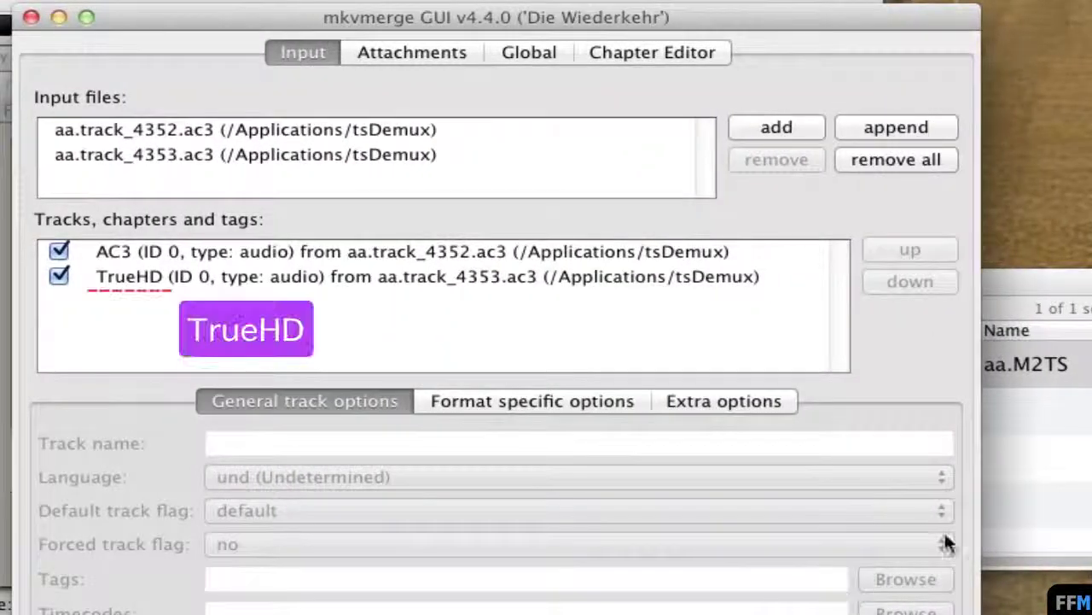
{"action": "left_click", "coordinate": [127, 278]}
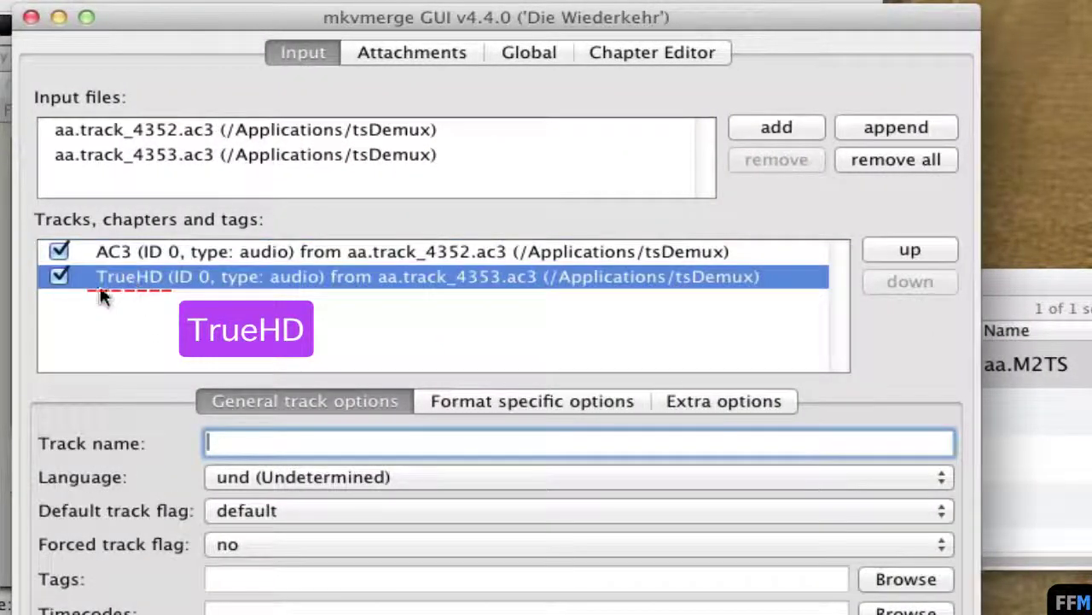